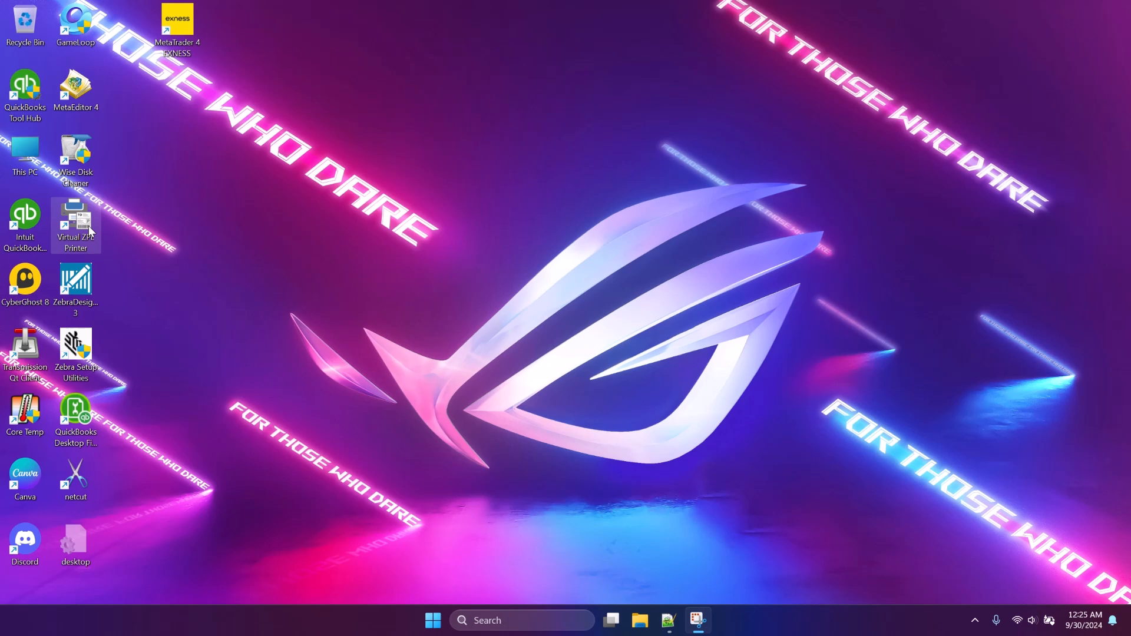
- Switch to Google Chrome, search for "zpl virtual printer" and open the Virtual-ZPL-Printer repository on GitHub
{"action": "left_click", "coordinate": [526, 621]}
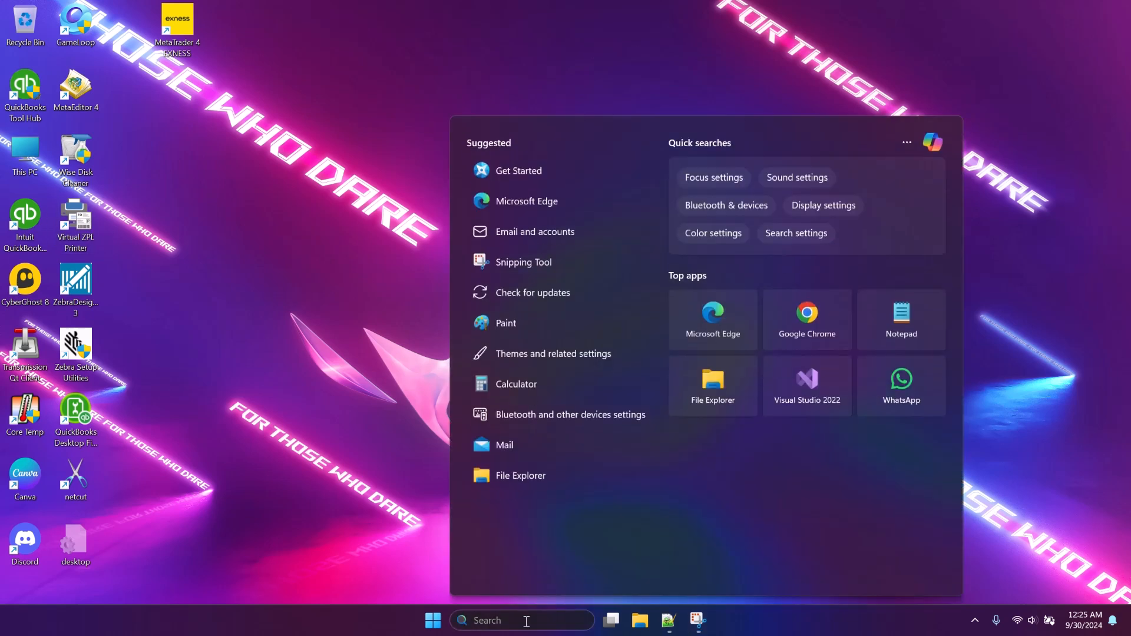
{"action": "type", "text": "ch"}
{"action": "key", "text": "Return"}
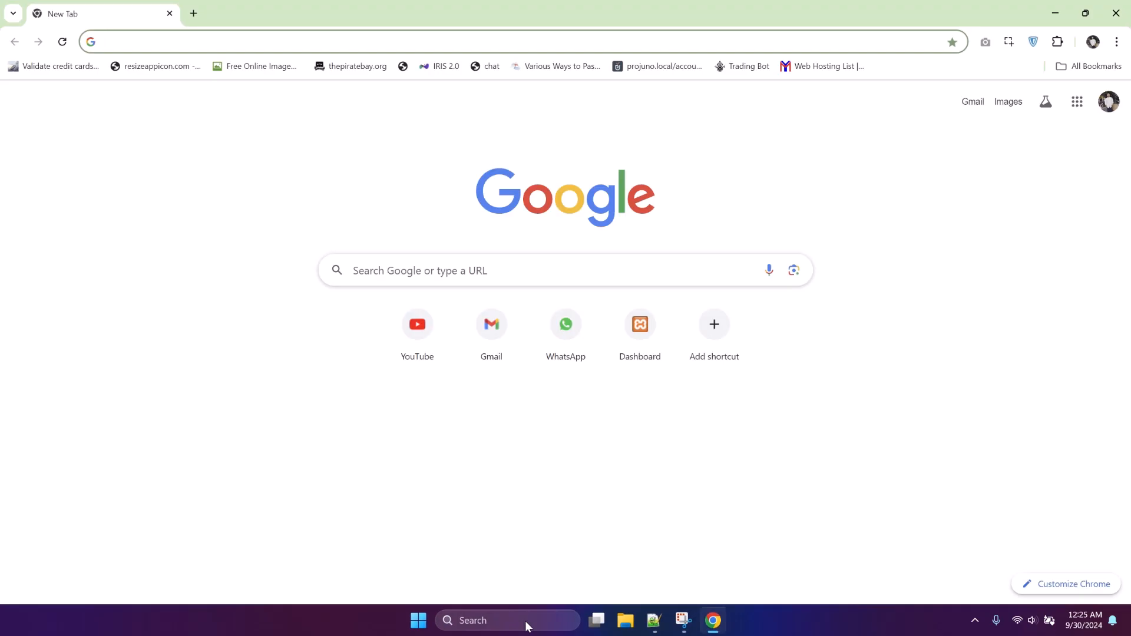
{"action": "type", "text": "z"}
{"action": "key", "text": "BackSpace"}
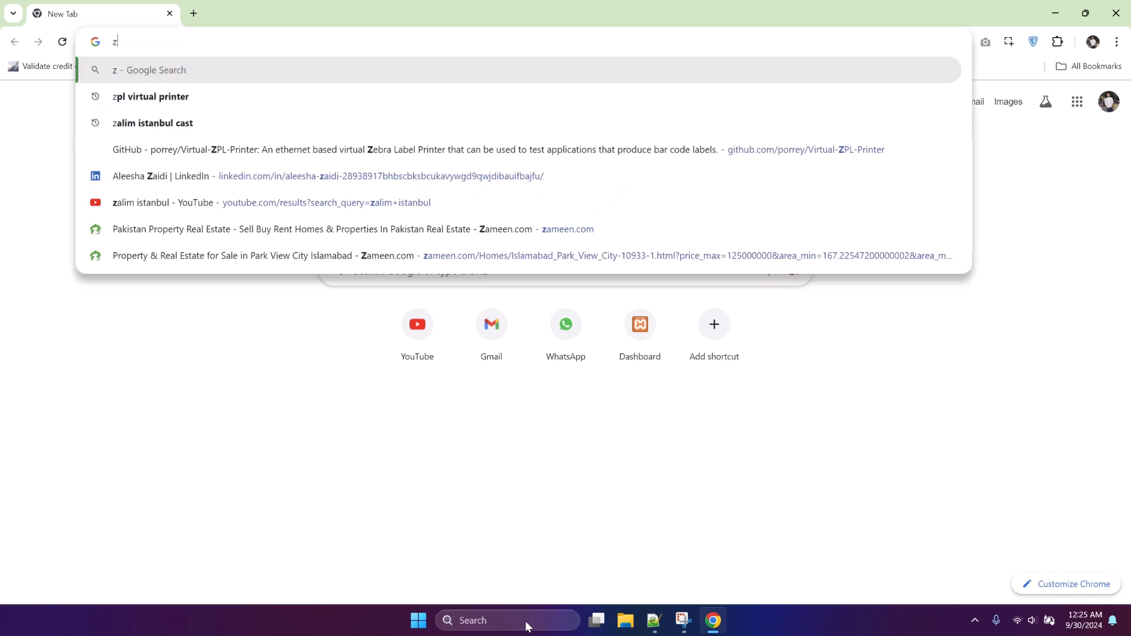
{"action": "key", "text": "Down"}
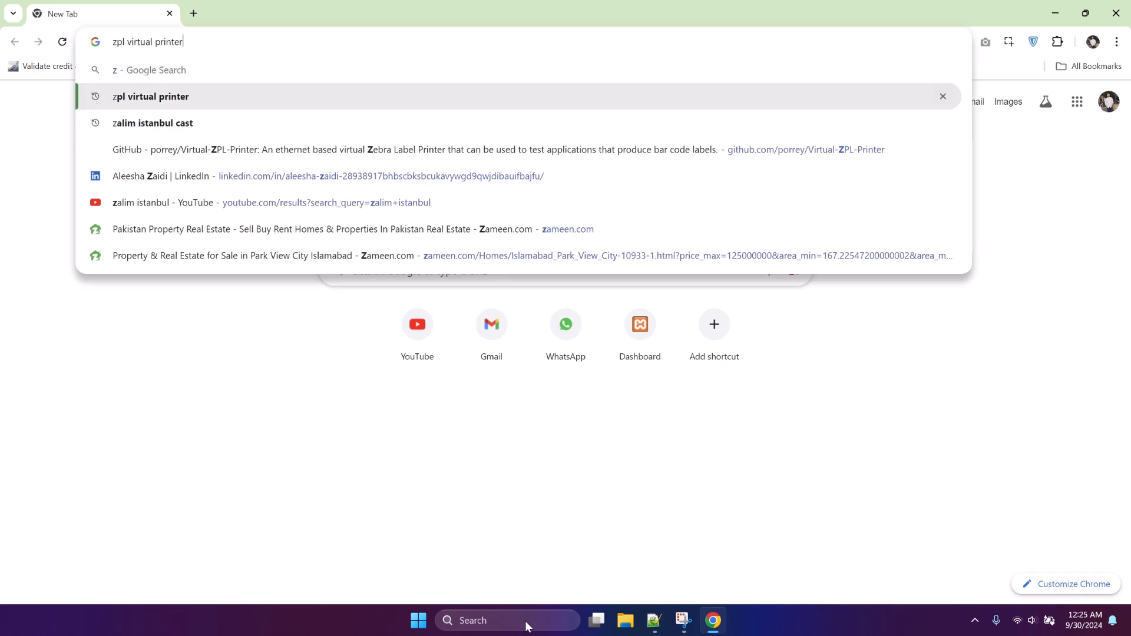
{"action": "key", "text": "Return"}
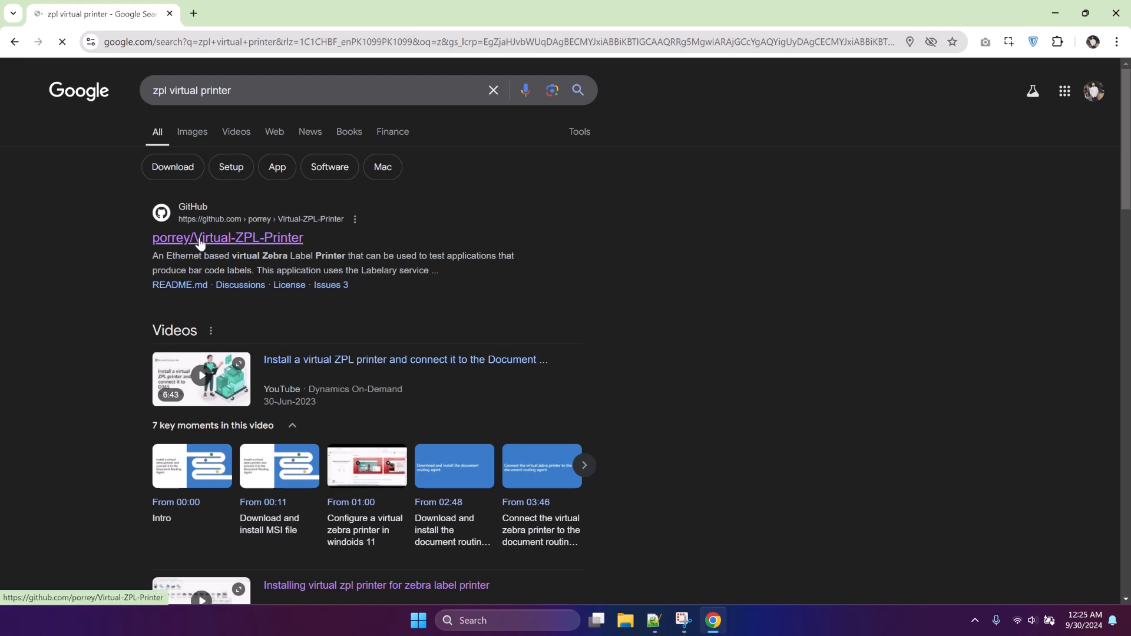
{"action": "left_click", "coordinate": [234, 239]}
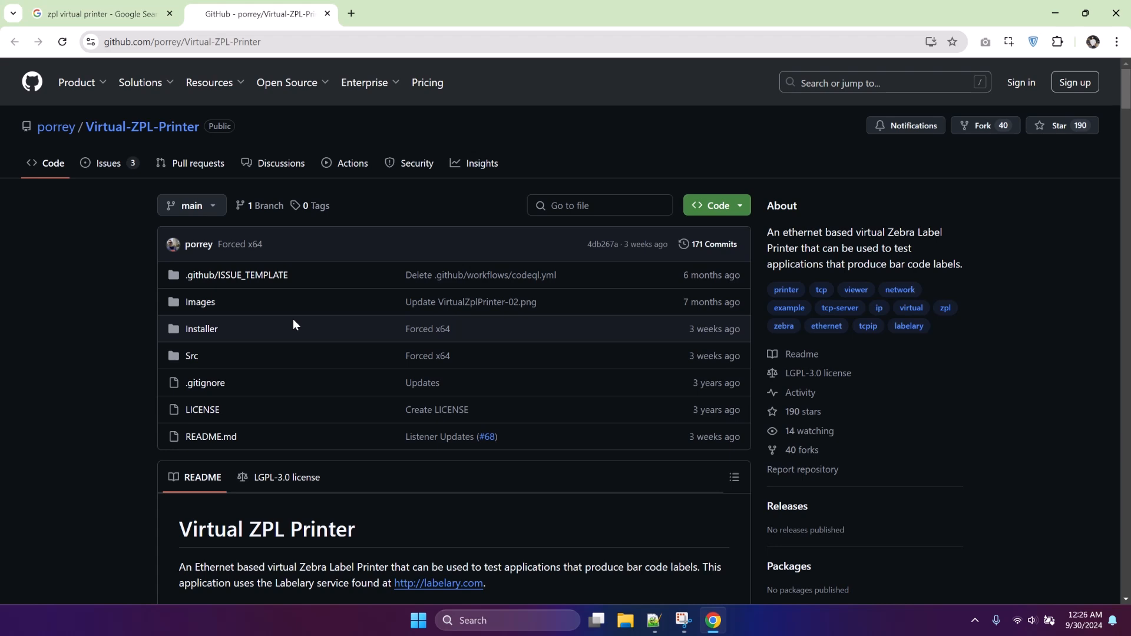
- Check the Latest Release section of the README for the installer and its .NET requirement, and close the browser
{"action": "scroll", "coordinate": [345, 448], "scroll_direction": "down", "scroll_amount": 4}
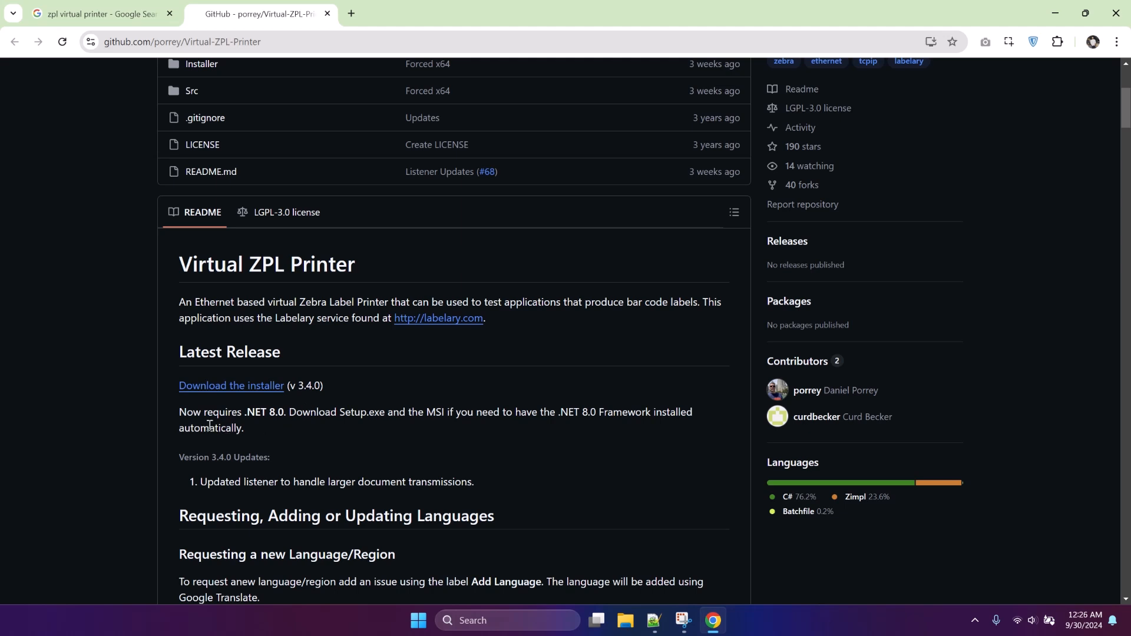
{"action": "triple_click", "coordinate": [180, 415]}
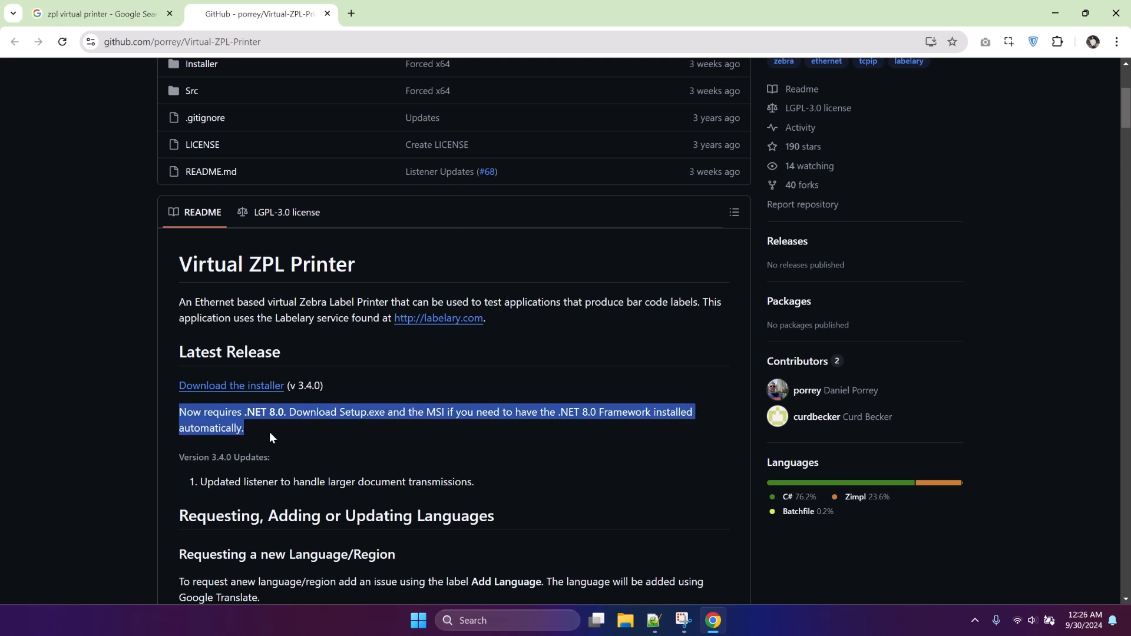
{"action": "left_click_drag", "start_coordinate": [247, 412], "coordinate": [284, 414]}
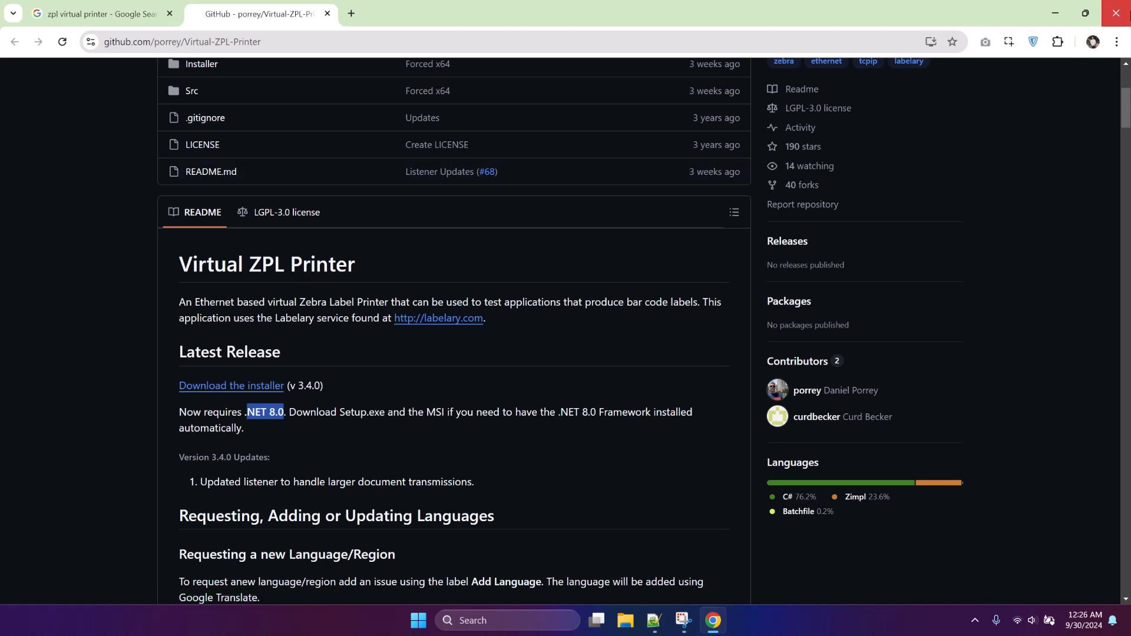
{"action": "left_click", "coordinate": [1115, 13]}
- Find the installed VirtualPrinter app through the Windows search and launch it
{"action": "left_click", "coordinate": [543, 617]}
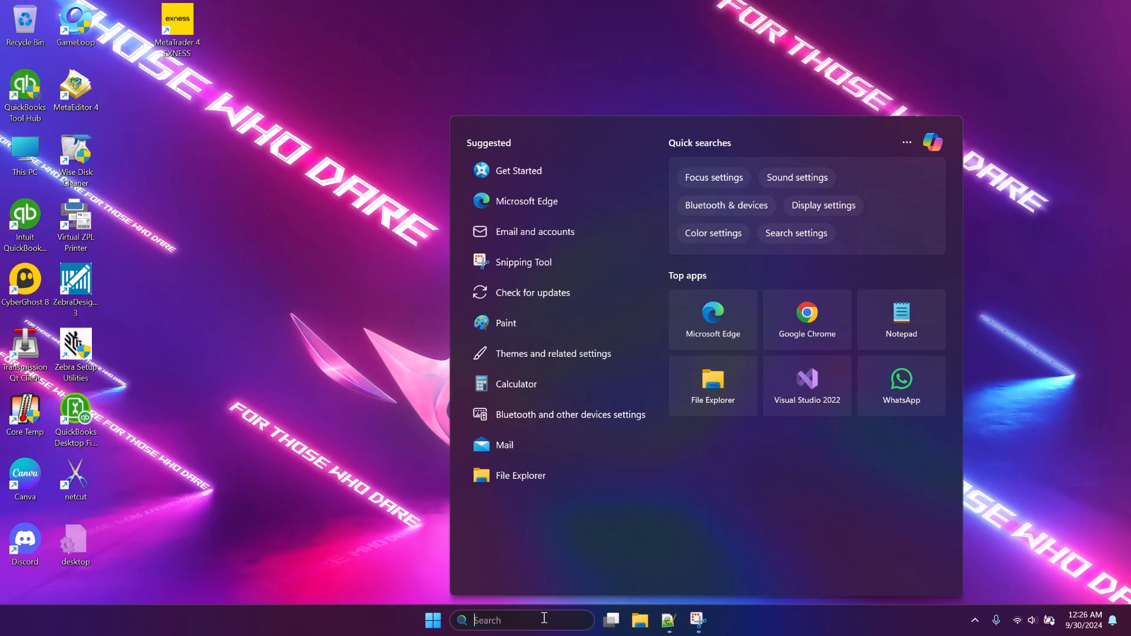
{"action": "type", "text": "virtu"}
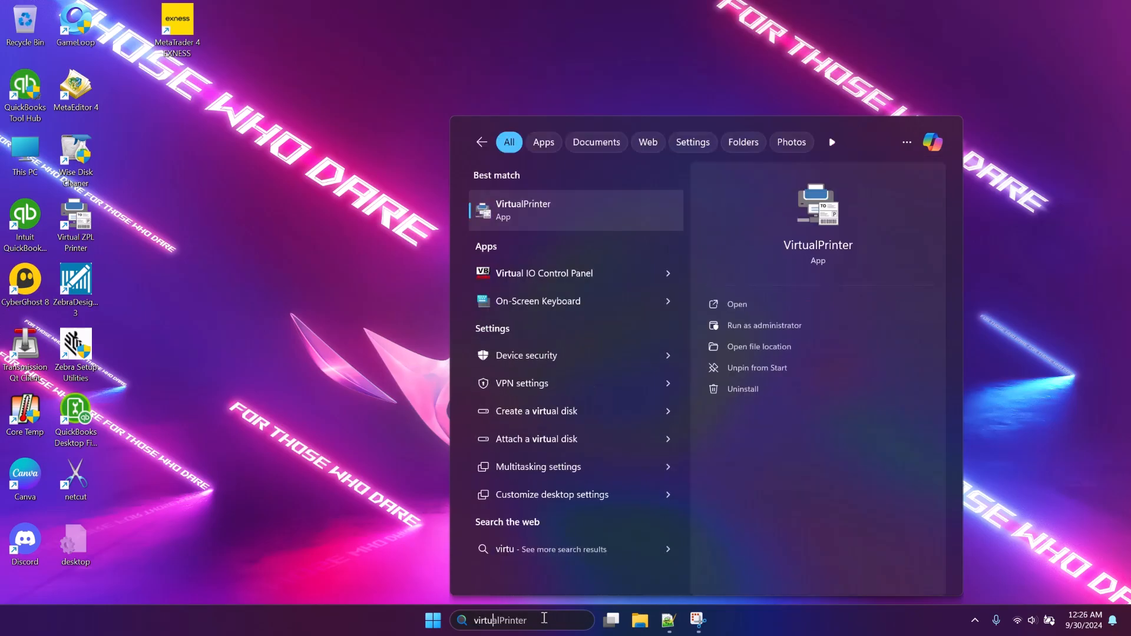
{"action": "key", "text": "Return"}
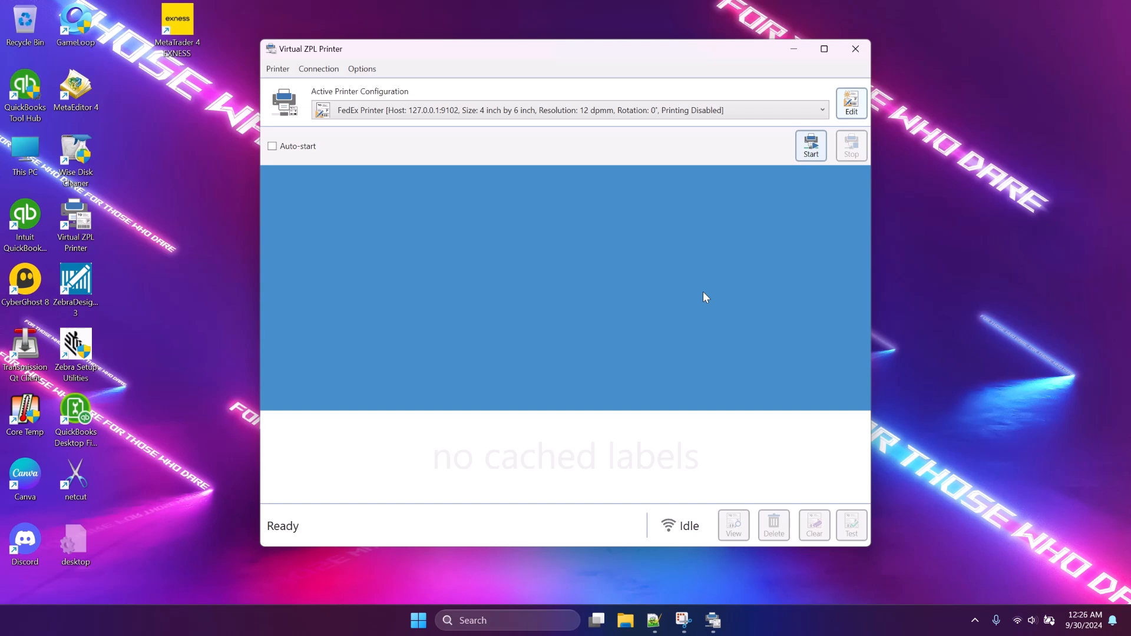
- Review the saved printer configurations and the FedEx Printer's name, host address, TCP port and label size, and close the configuration editor
{"action": "left_click", "coordinate": [851, 105]}
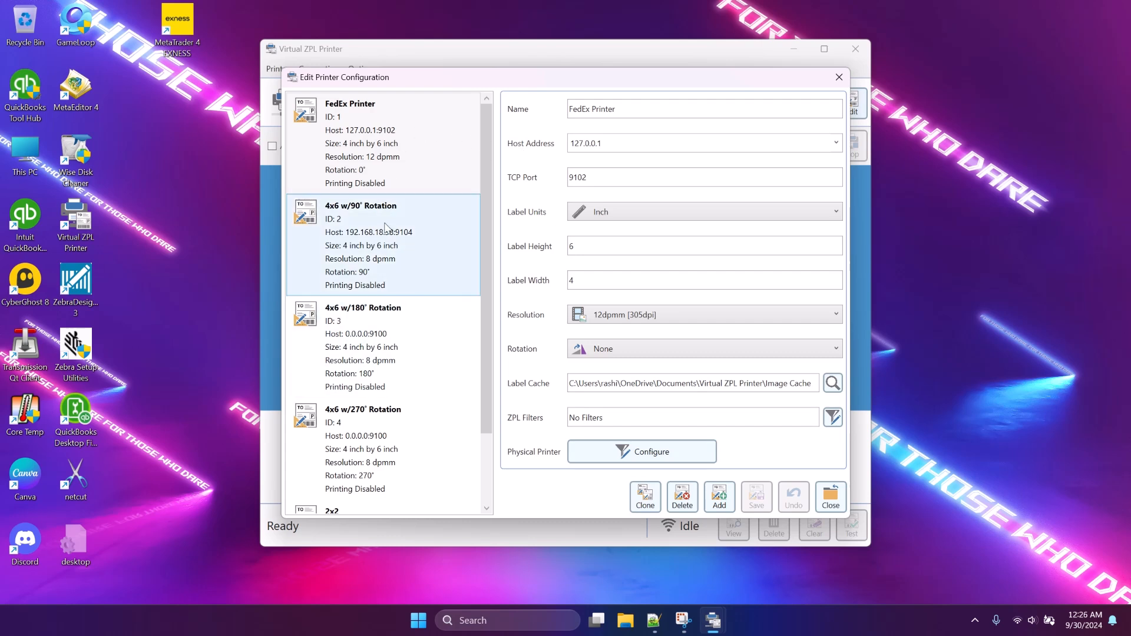
{"action": "scroll", "coordinate": [386, 228], "scroll_direction": "down", "scroll_amount": 3}
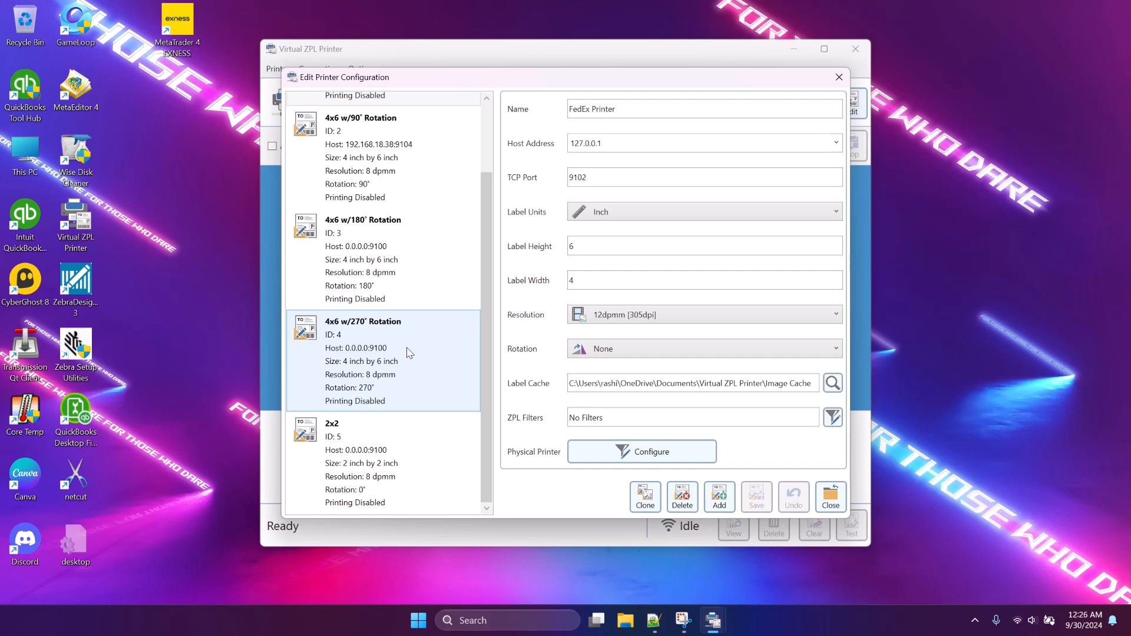
{"action": "scroll", "coordinate": [409, 352], "scroll_direction": "up", "scroll_amount": 3}
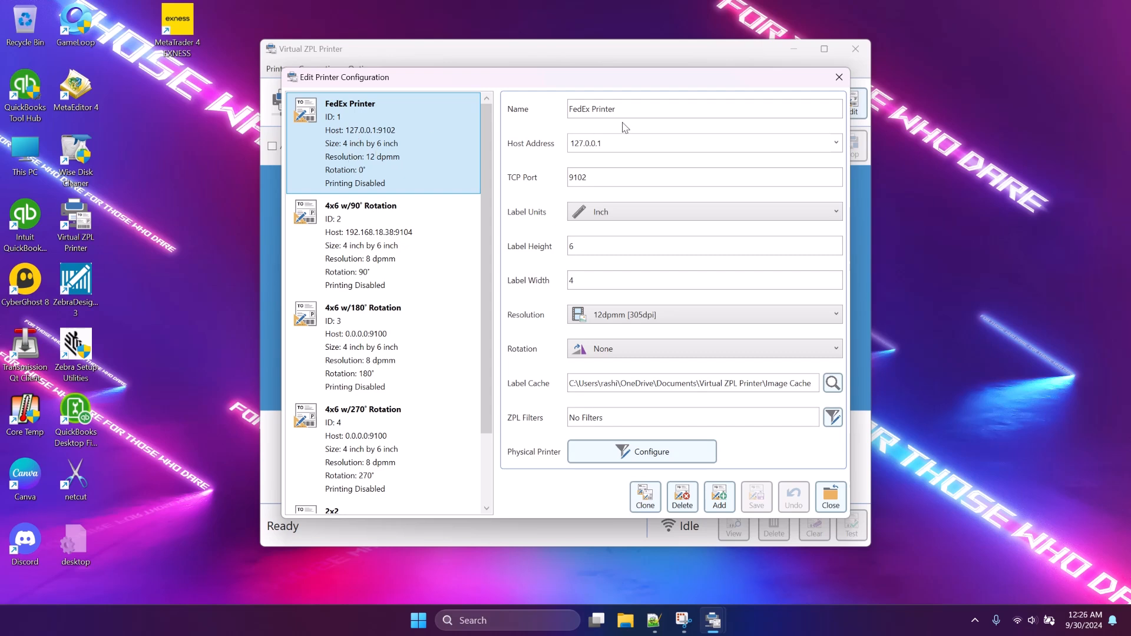
{"action": "left_click_drag", "start_coordinate": [626, 110], "coordinate": [559, 115]}
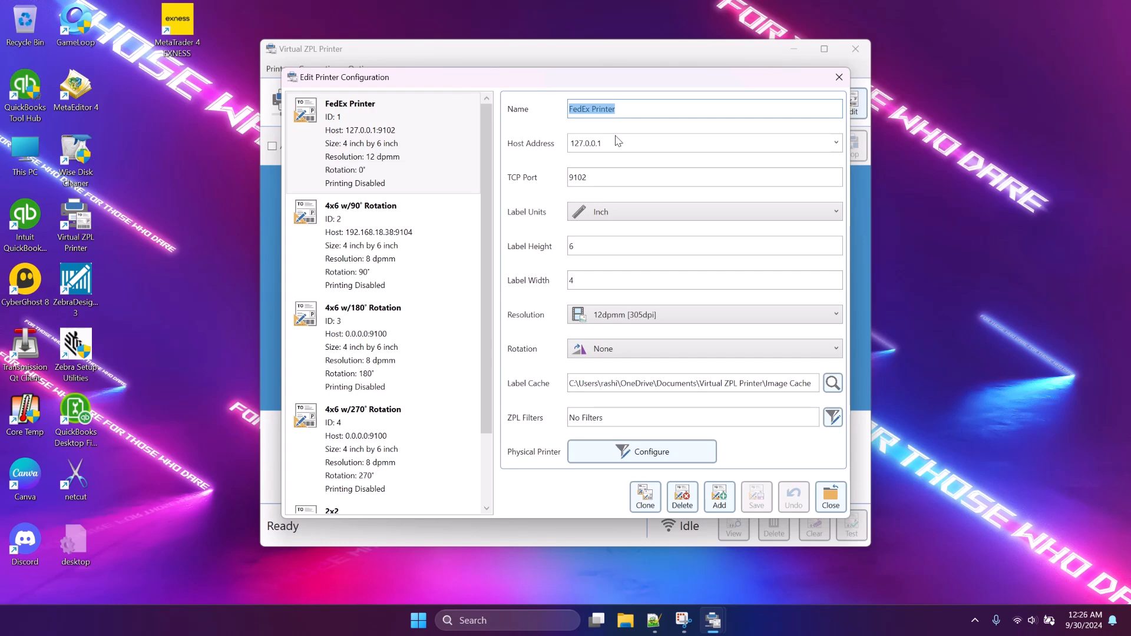
{"action": "left_click_drag", "start_coordinate": [617, 141], "coordinate": [547, 146]}
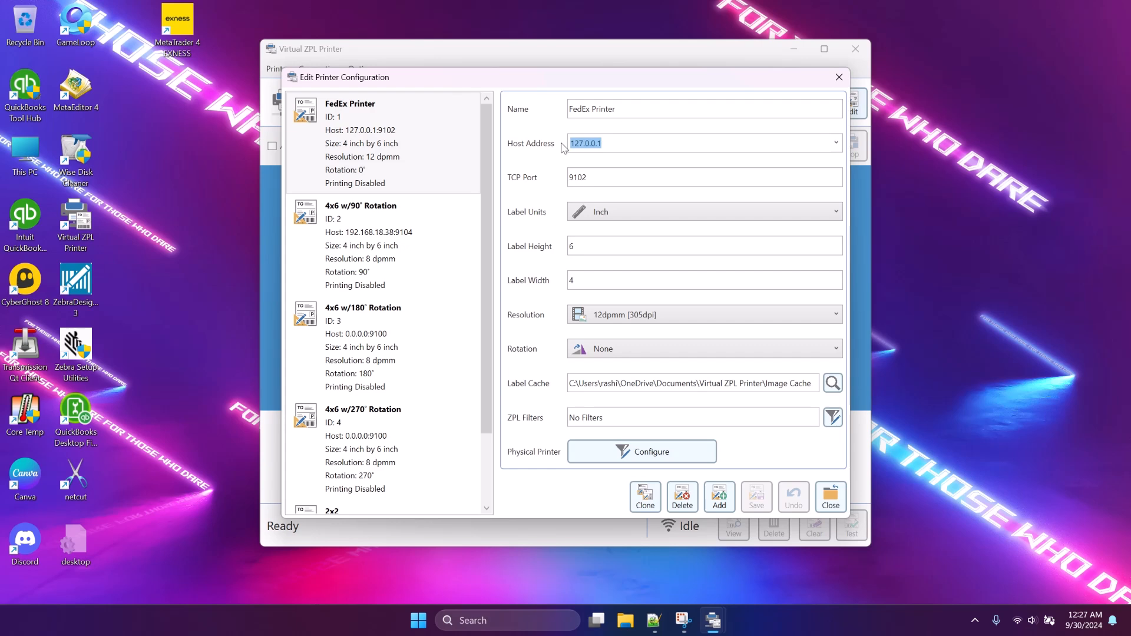
{"action": "left_click_drag", "start_coordinate": [601, 178], "coordinate": [567, 179]}
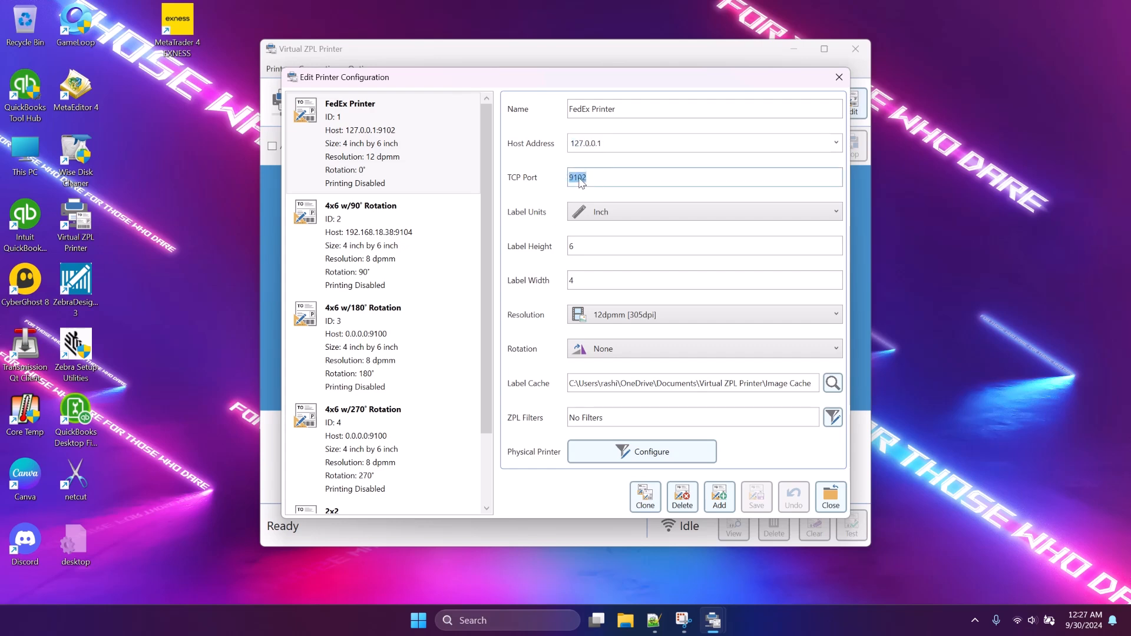
{"action": "left_click", "coordinate": [593, 176]}
{"action": "left_click_drag", "start_coordinate": [593, 177], "coordinate": [571, 178]}
{"action": "left_click_drag", "start_coordinate": [581, 249], "coordinate": [562, 249]}
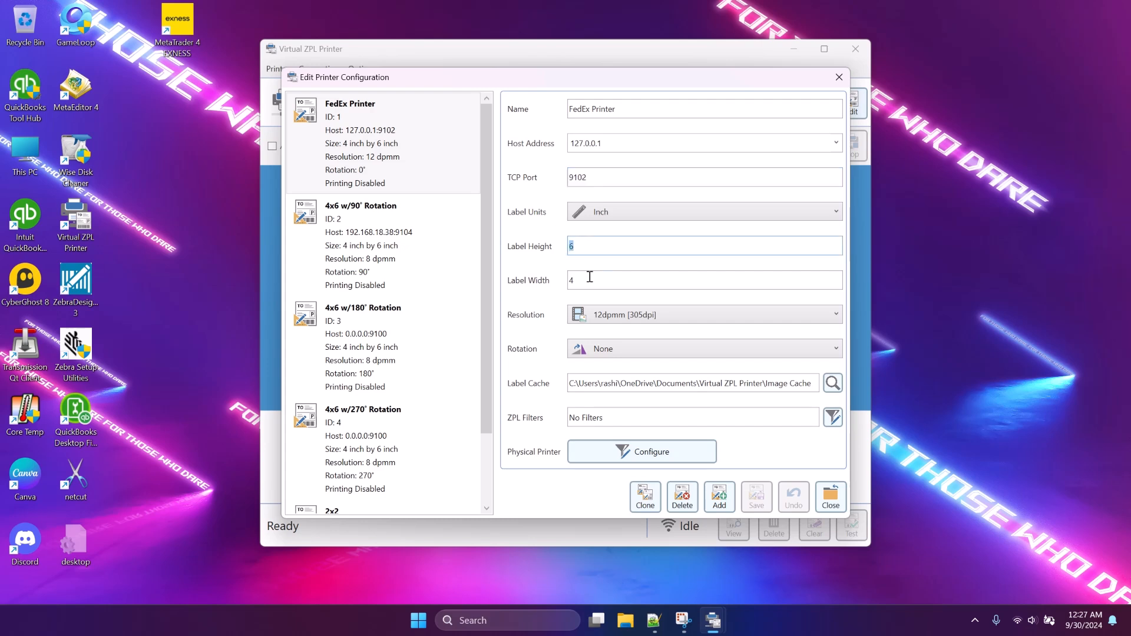
{"action": "left_click", "coordinate": [678, 321]}
{"action": "left_click", "coordinate": [680, 323]}
{"action": "left_click", "coordinate": [830, 497]}
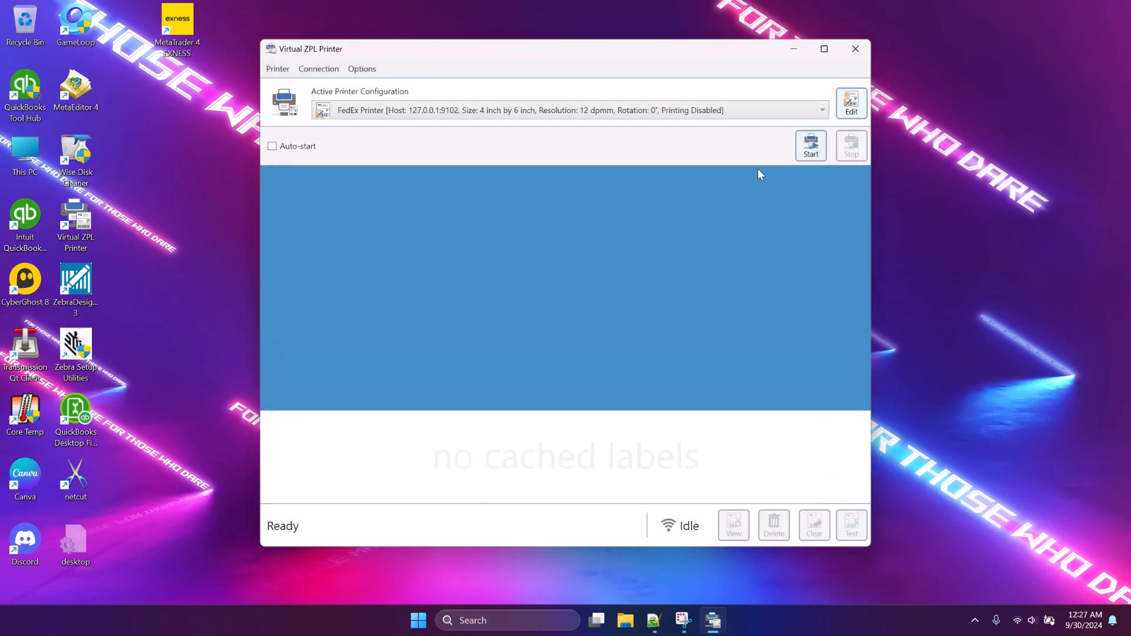
- Start the virtual printer with the FedEx Printer configuration and stop it again
{"action": "left_click", "coordinate": [810, 145]}
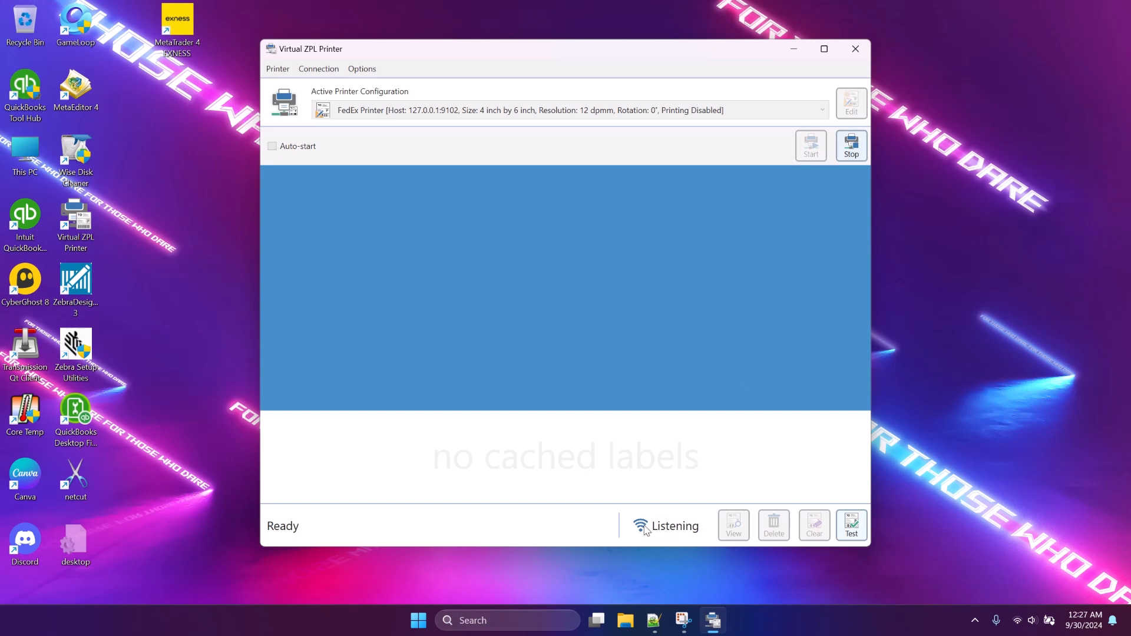
{"action": "left_click", "coordinate": [846, 155]}
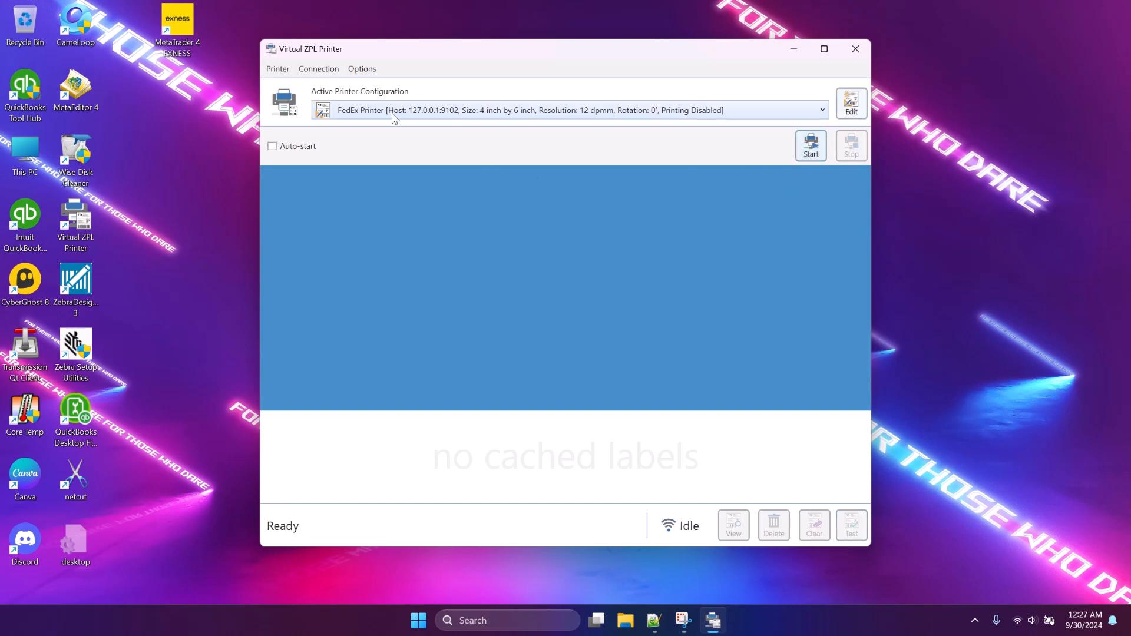
- Run the Labelary connection test, check its output and close the test window
{"action": "left_click", "coordinate": [319, 69]}
{"action": "left_click", "coordinate": [329, 84]}
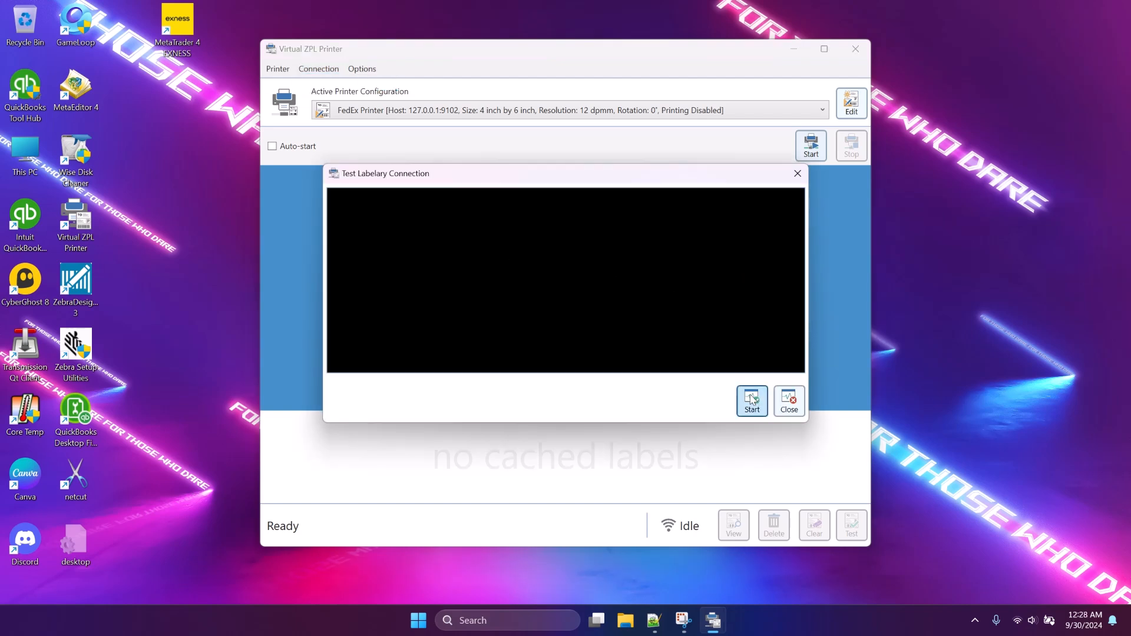
{"action": "left_click", "coordinate": [751, 400]}
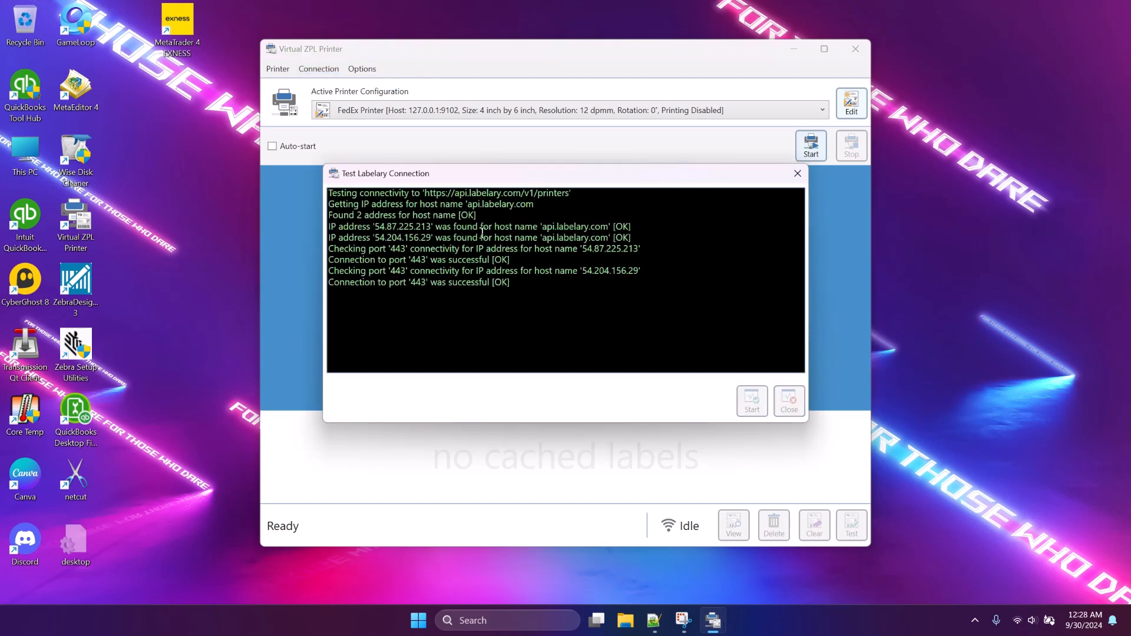
{"action": "left_click_drag", "start_coordinate": [468, 193], "coordinate": [518, 193]}
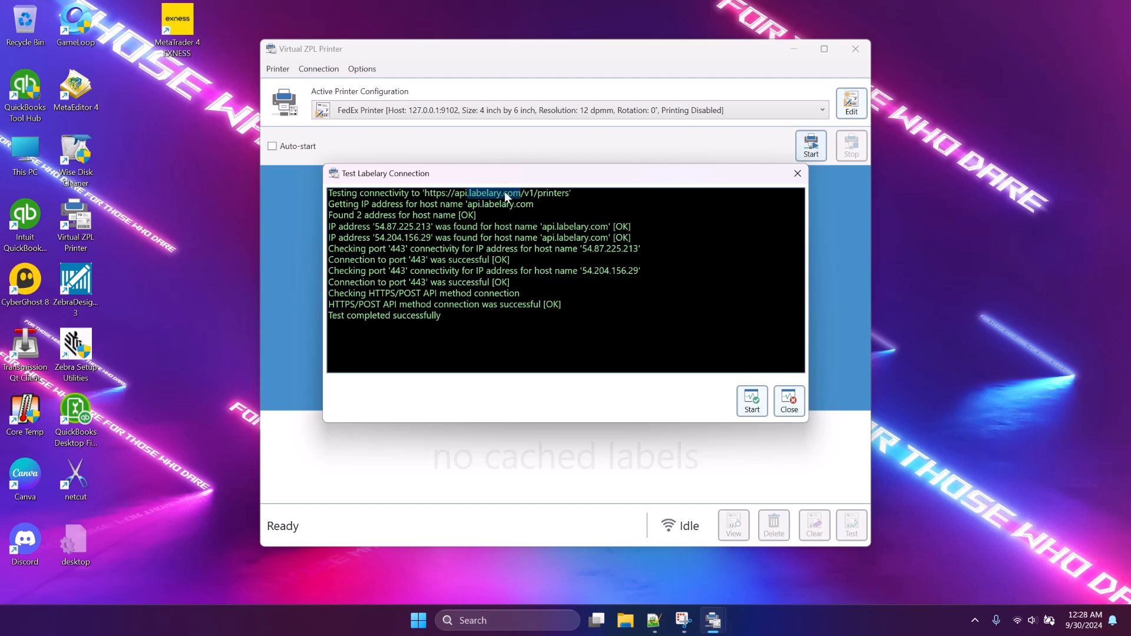
{"action": "left_click", "coordinate": [798, 173]}
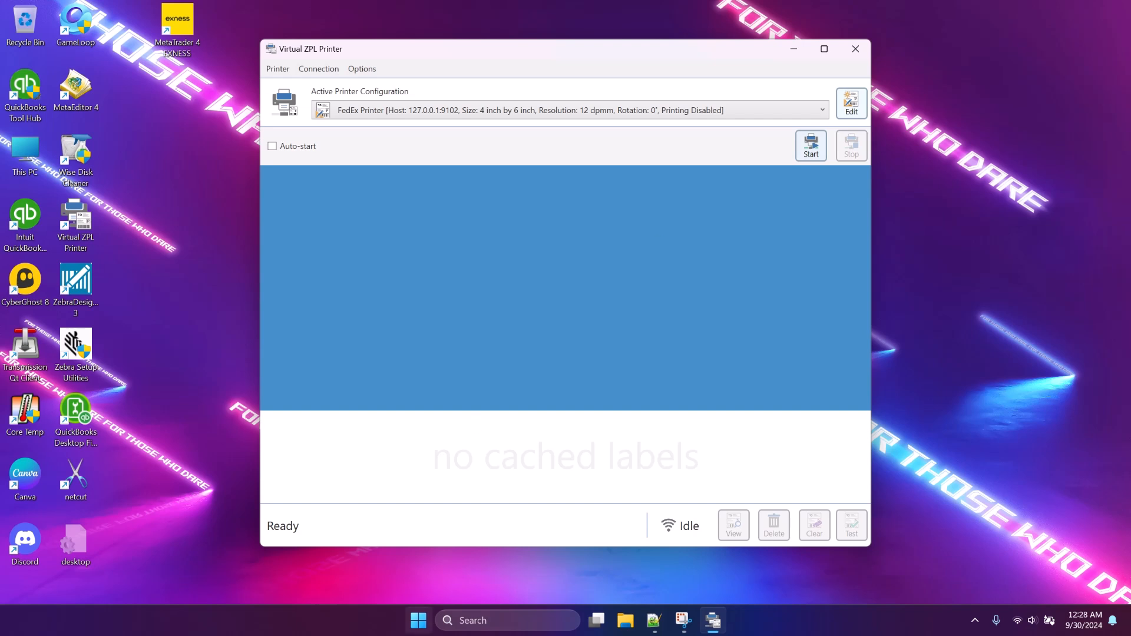
- Switch to the Printers & scanners page of Windows Settings
{"action": "left_click", "coordinate": [503, 618]}
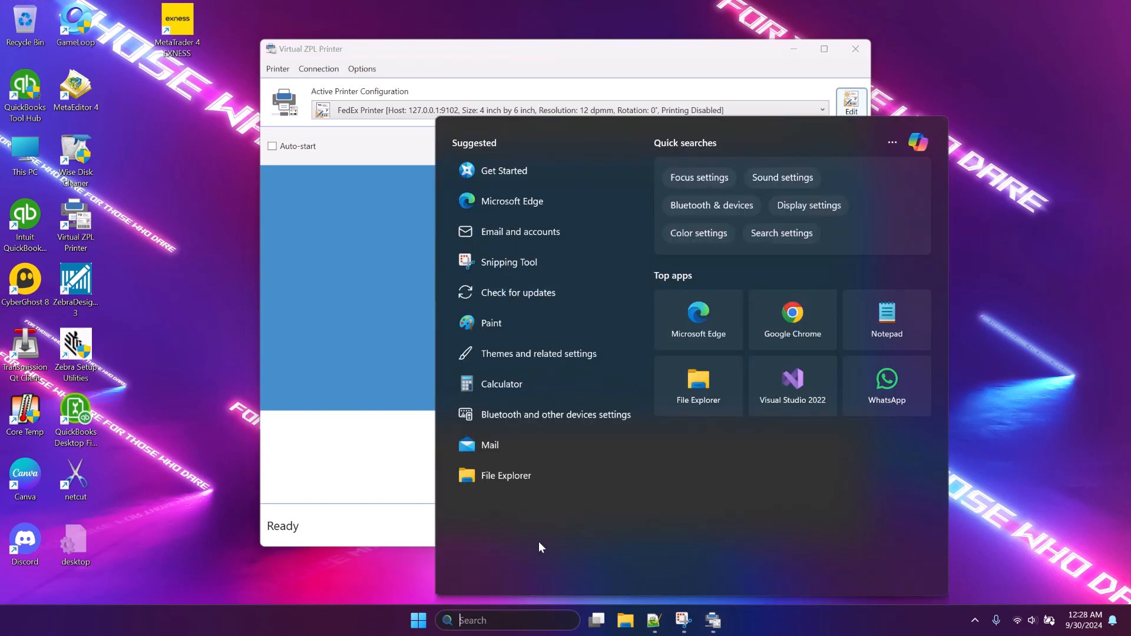
{"action": "type", "text": "printers & scanners"}
{"action": "key", "text": "Return"}
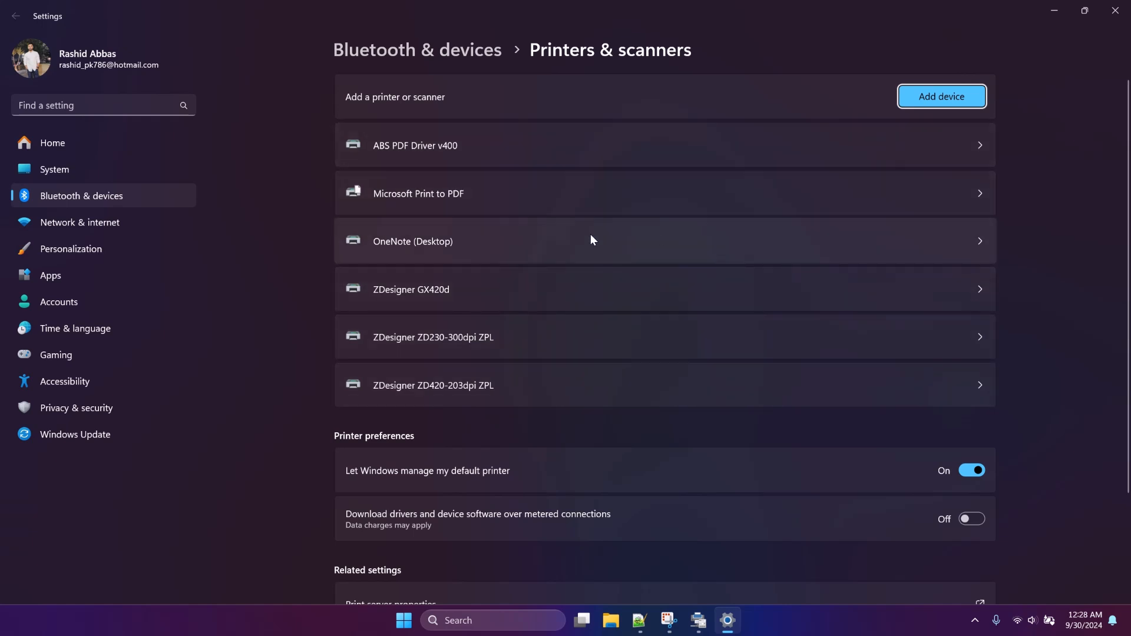
- Start adding a printer manually as a local or network printer with manual settings, and continue to the port selection
{"action": "left_click", "coordinate": [938, 101]}
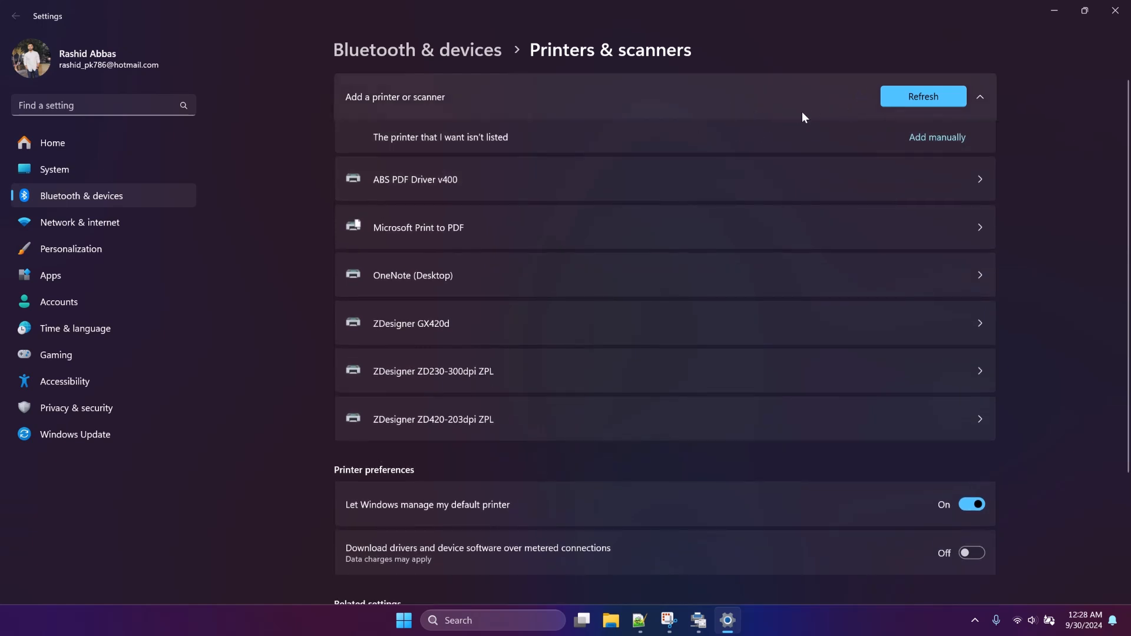
{"action": "left_click", "coordinate": [919, 138]}
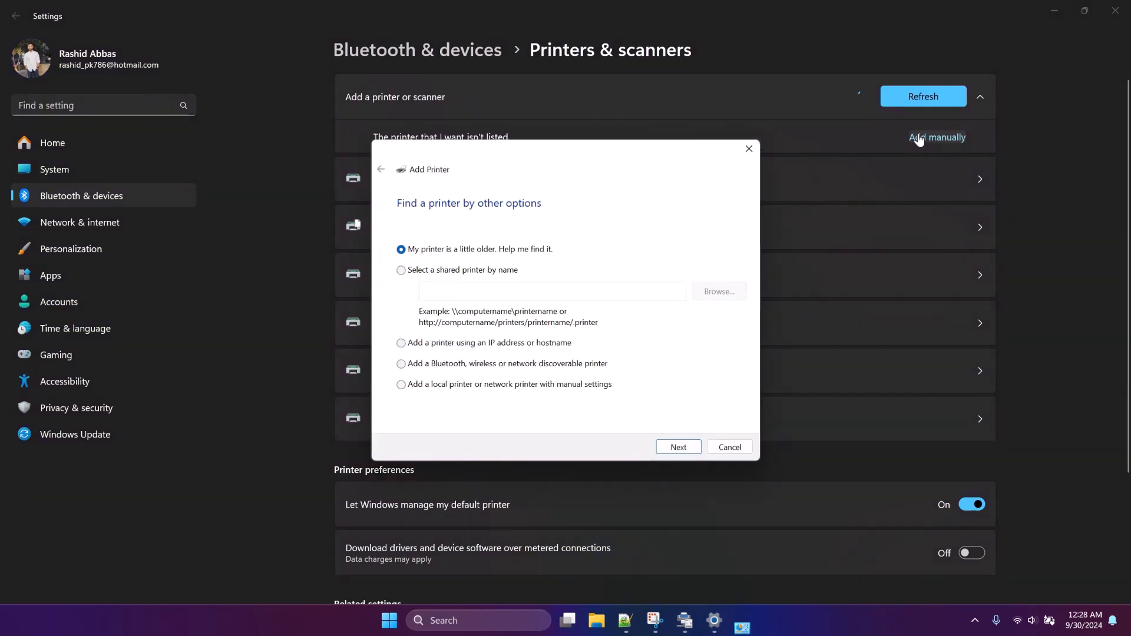
{"action": "left_click", "coordinate": [475, 387]}
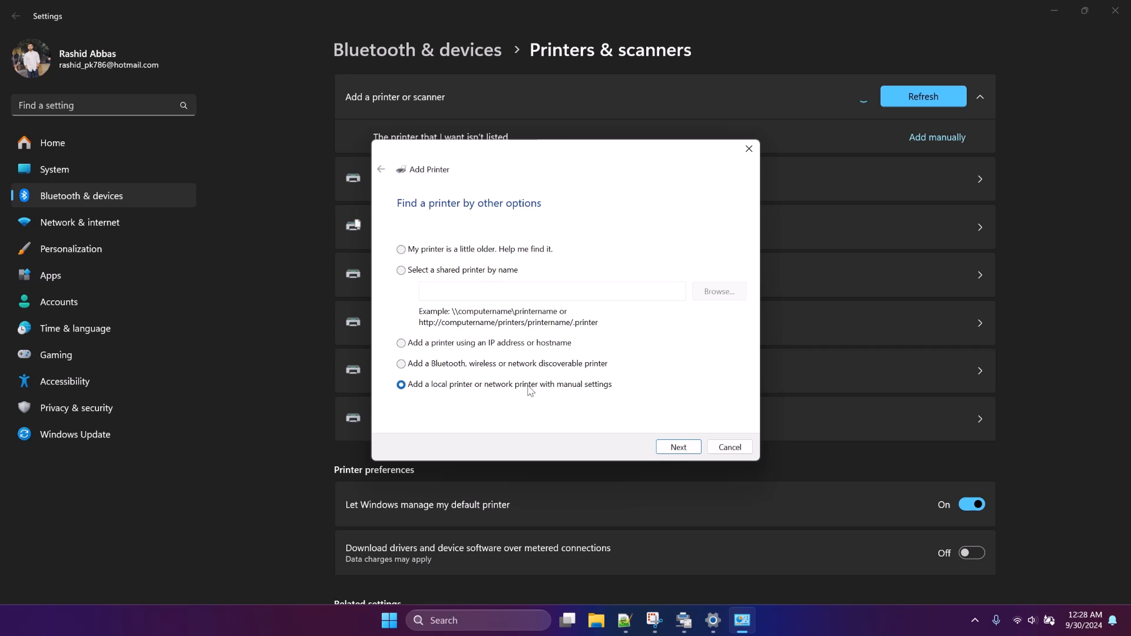
{"action": "left_click", "coordinate": [677, 446]}
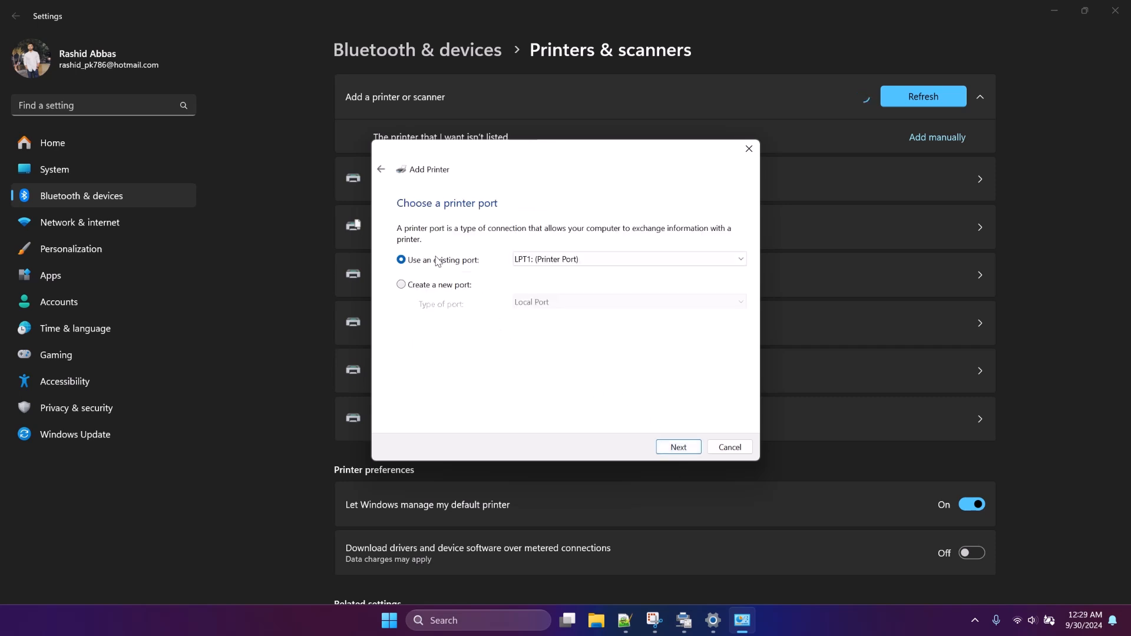
- Choose to create a new port of type Standard TCP/IP Port and continue to the address entry
{"action": "left_click", "coordinate": [543, 265]}
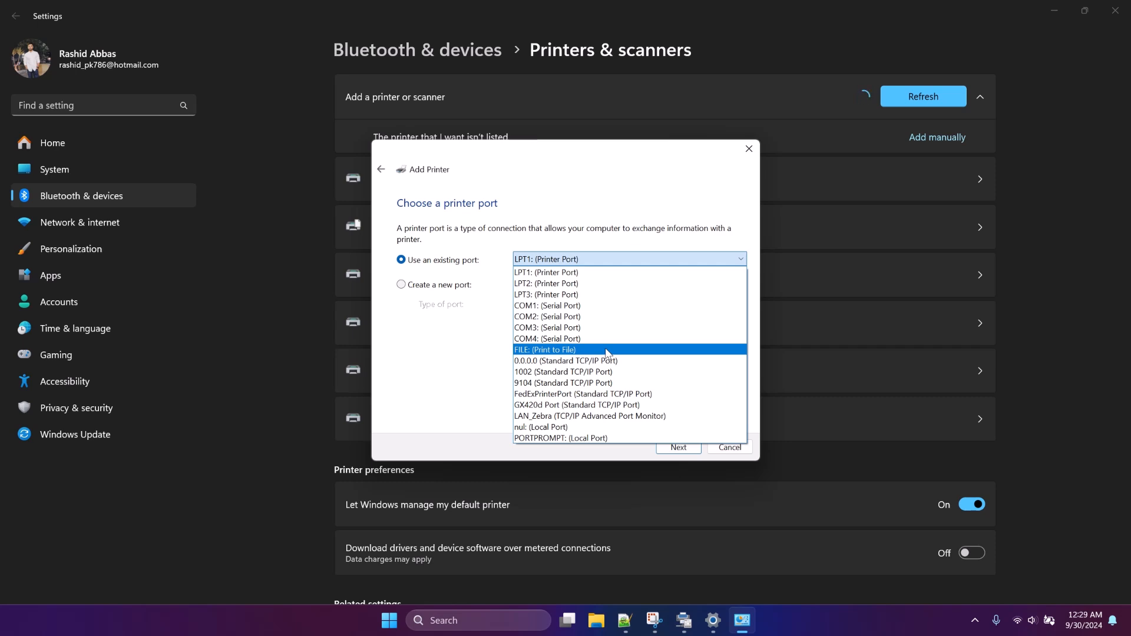
{"action": "left_click", "coordinate": [474, 320]}
{"action": "left_click", "coordinate": [445, 288]}
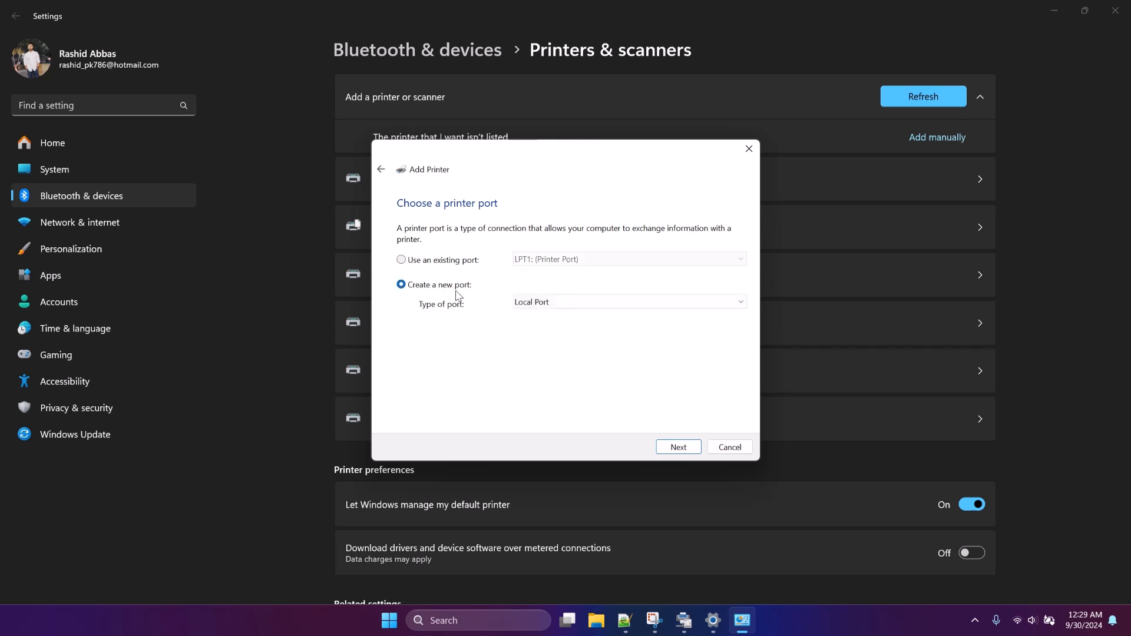
{"action": "left_click", "coordinate": [578, 301]}
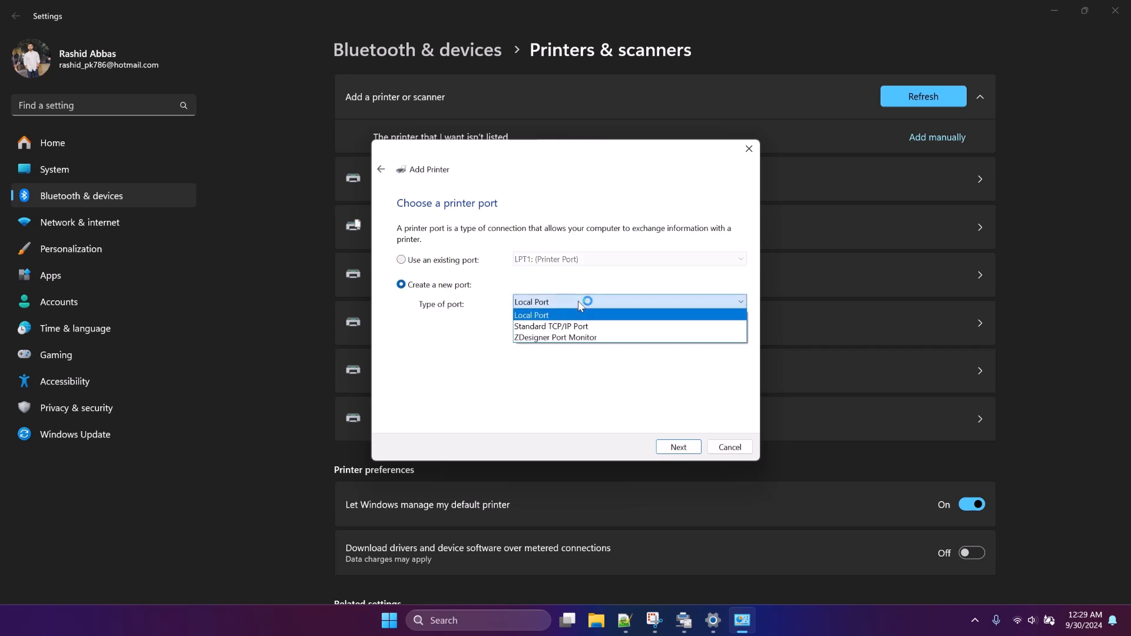
{"action": "left_click", "coordinate": [534, 328]}
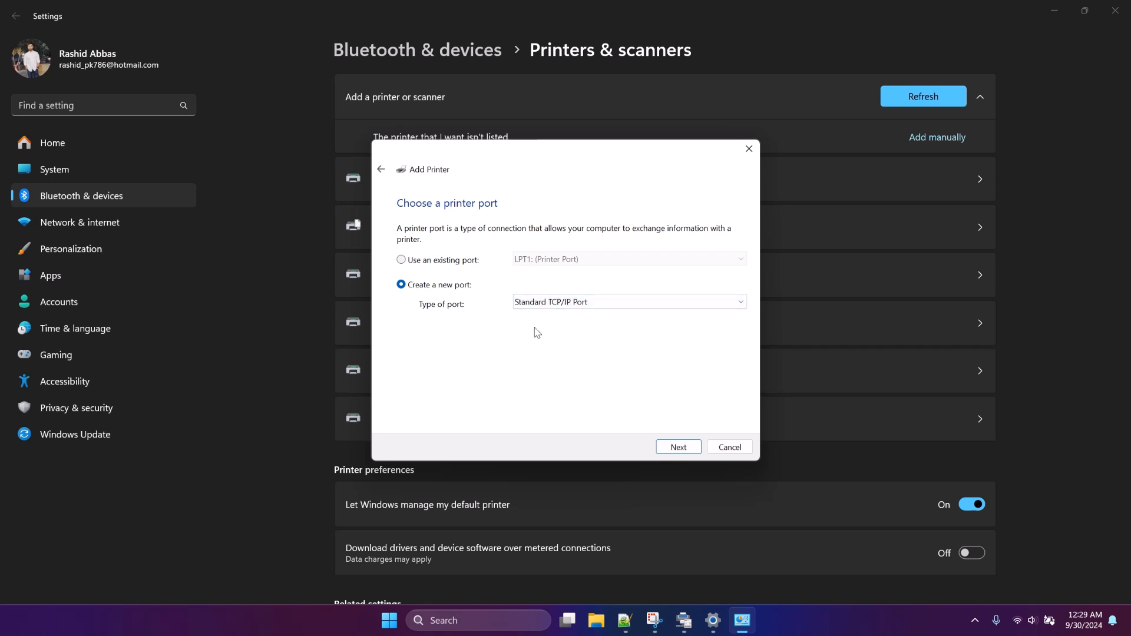
{"action": "left_click", "coordinate": [677, 447]}
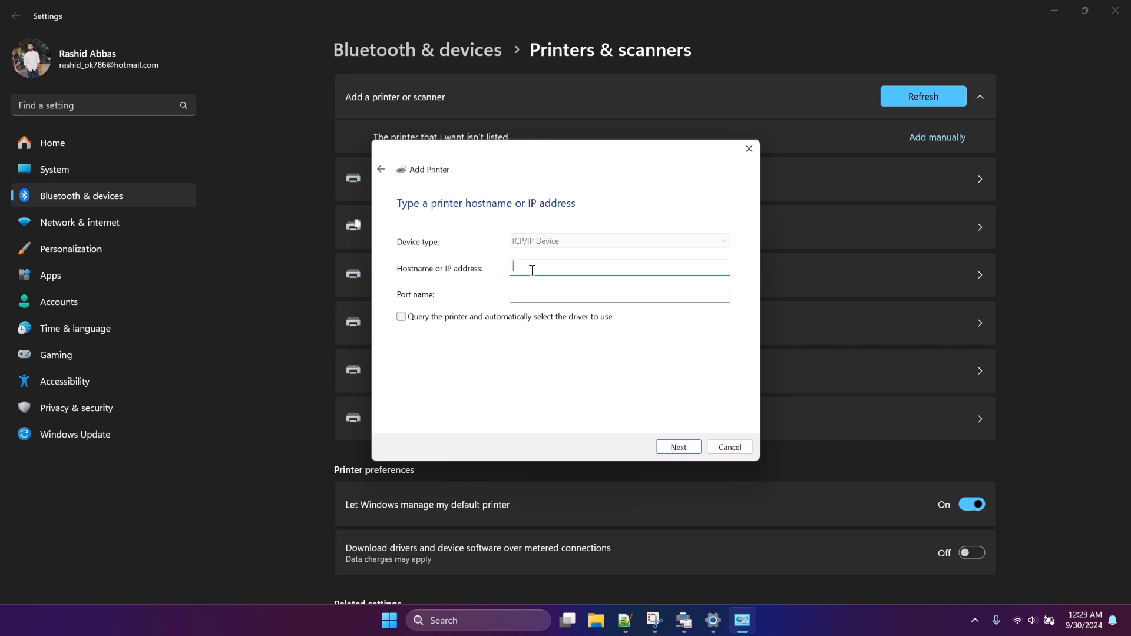
- Set the printer's IP address to 127.0.0.1 and the port name to YT 9102, and continue
{"action": "type", "text": "127.0.0.1"}
{"action": "left_click_drag", "start_coordinate": [551, 266], "coordinate": [508, 267]}
{"action": "key", "text": "Tab"}
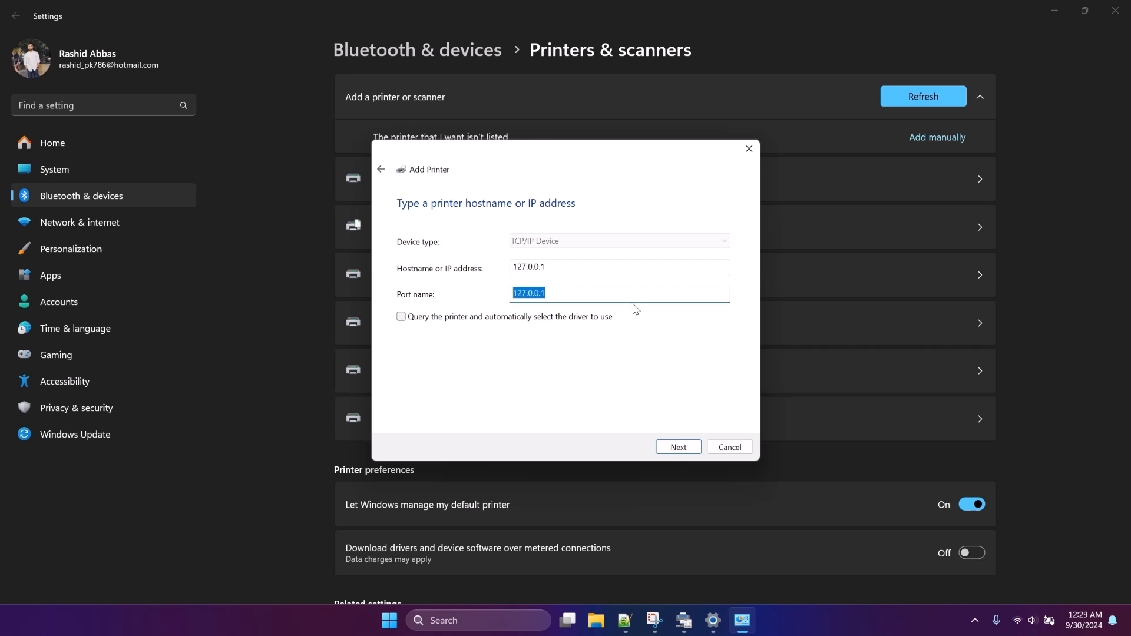
{"action": "type", "text": "YT 9102"}
{"action": "left_click_drag", "start_coordinate": [544, 293], "coordinate": [510, 293]}
{"action": "left_click", "coordinate": [679, 448]}
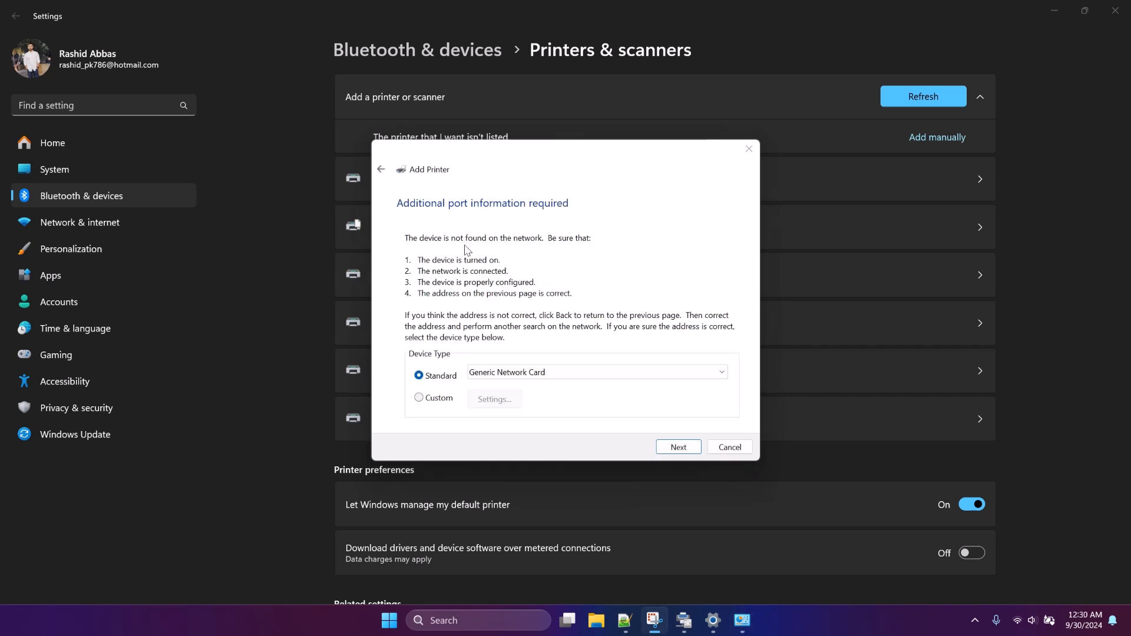
- Choose the custom device type, set its raw port number to 9102 and continue to the driver selection
{"action": "left_click", "coordinate": [433, 402]}
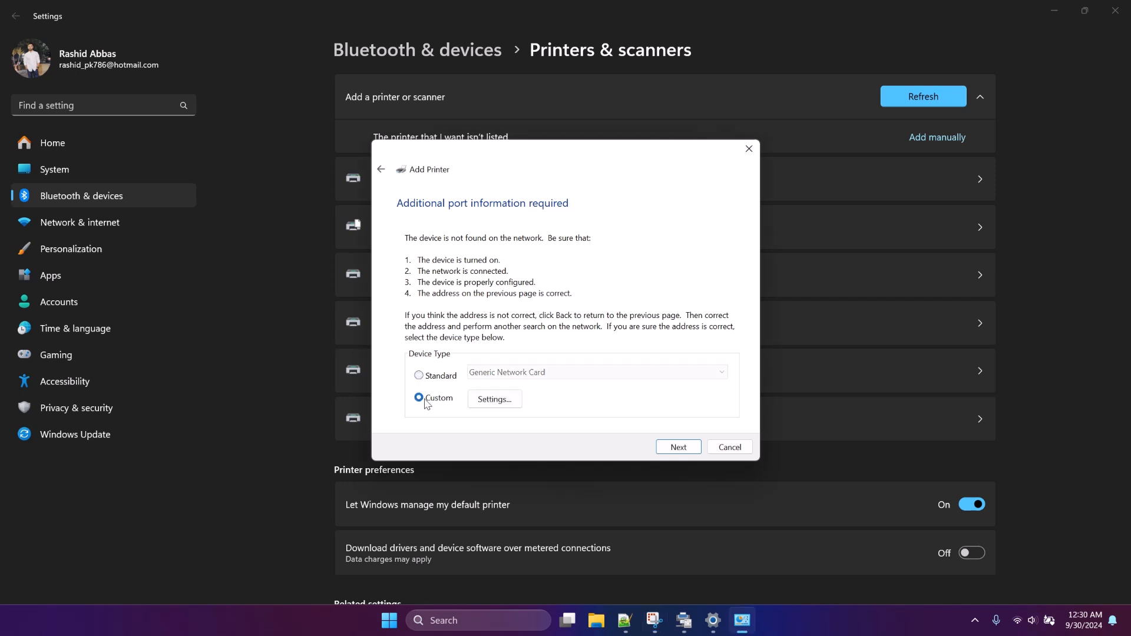
{"action": "left_click", "coordinate": [471, 403]}
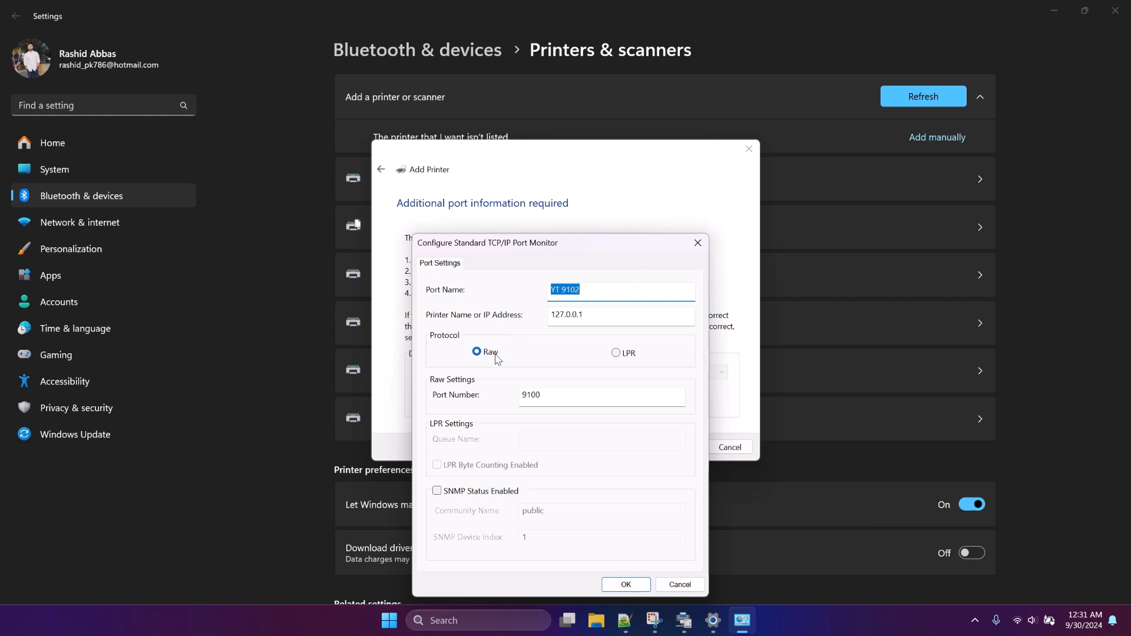
{"action": "left_click", "coordinate": [540, 394]}
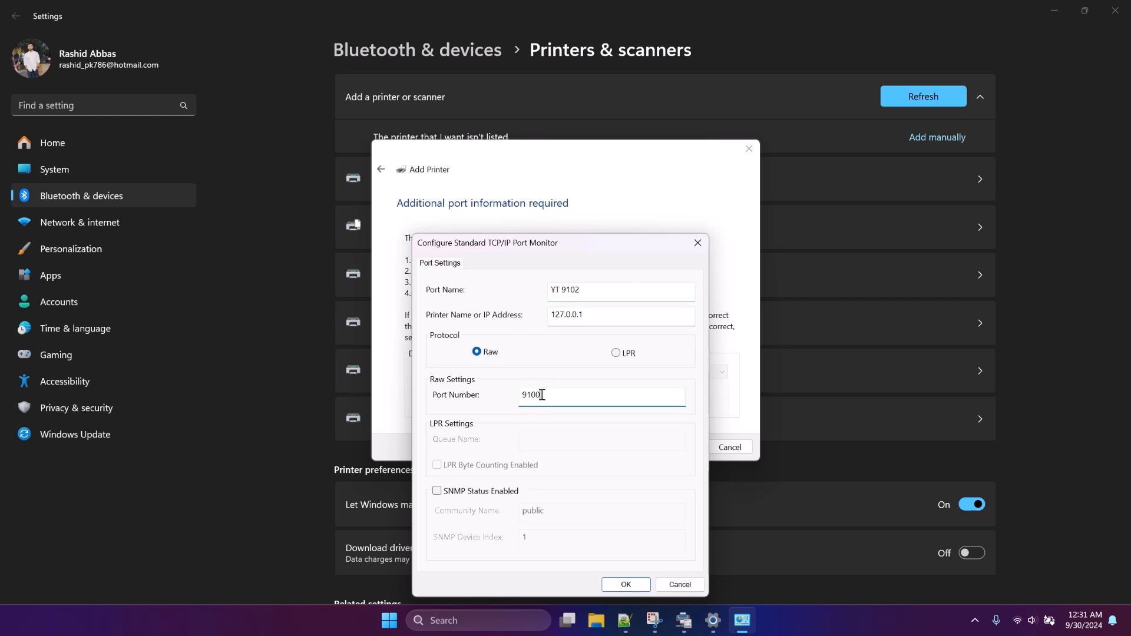
{"action": "double_click", "coordinate": [569, 289]}
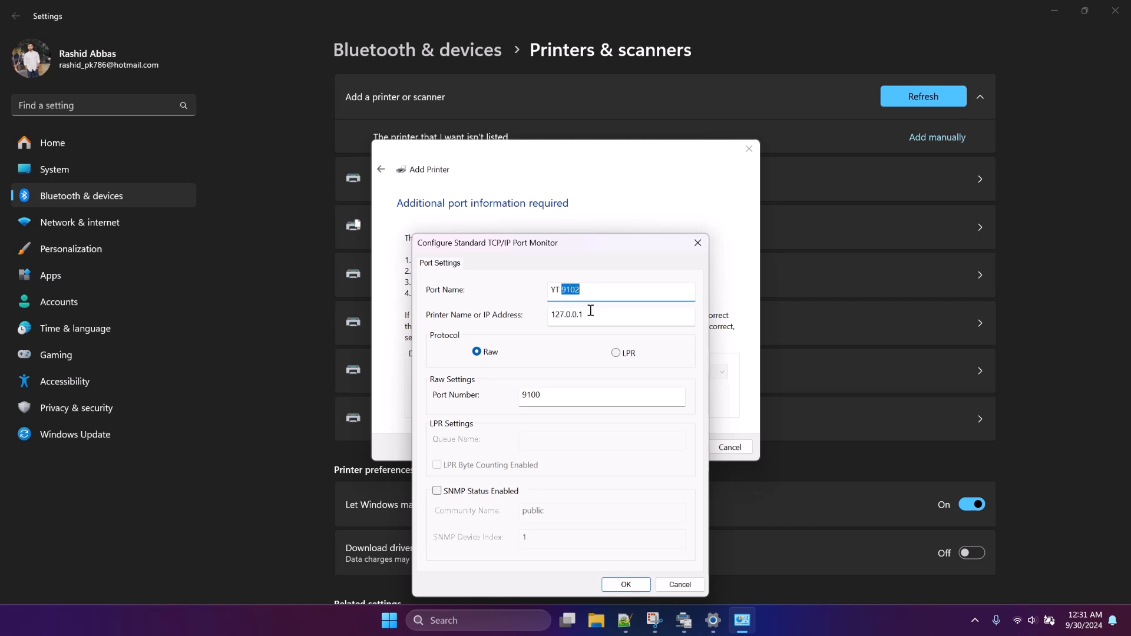
{"action": "mouse_move", "coordinate": [675, 632]}
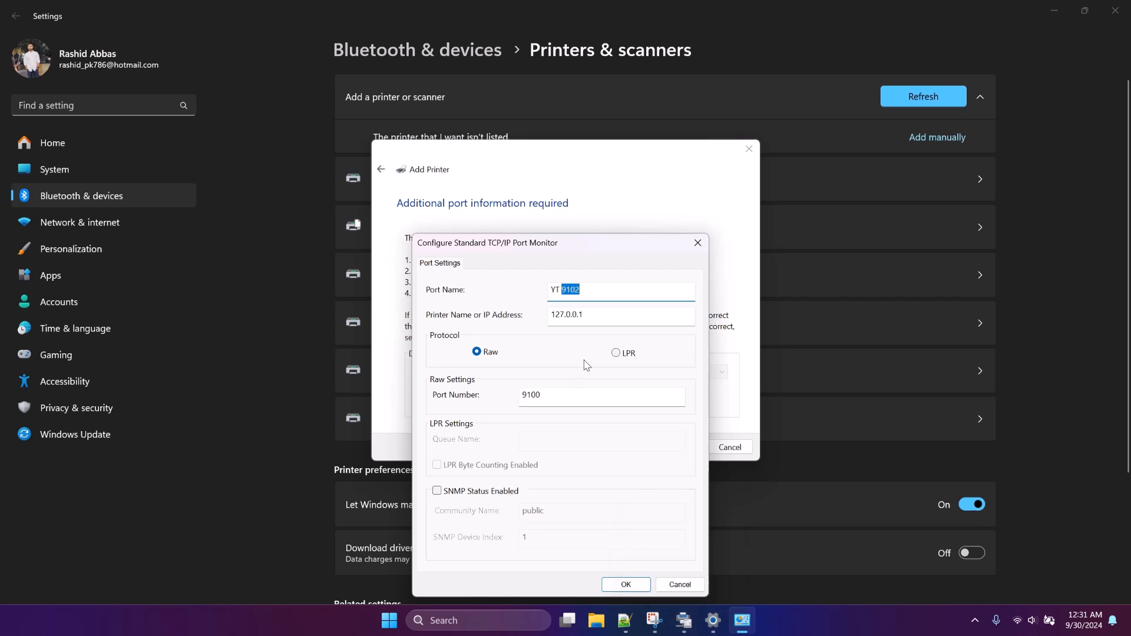
{"action": "left_click", "coordinate": [541, 396]}
{"action": "left_click_drag", "start_coordinate": [542, 398], "coordinate": [537, 402]}
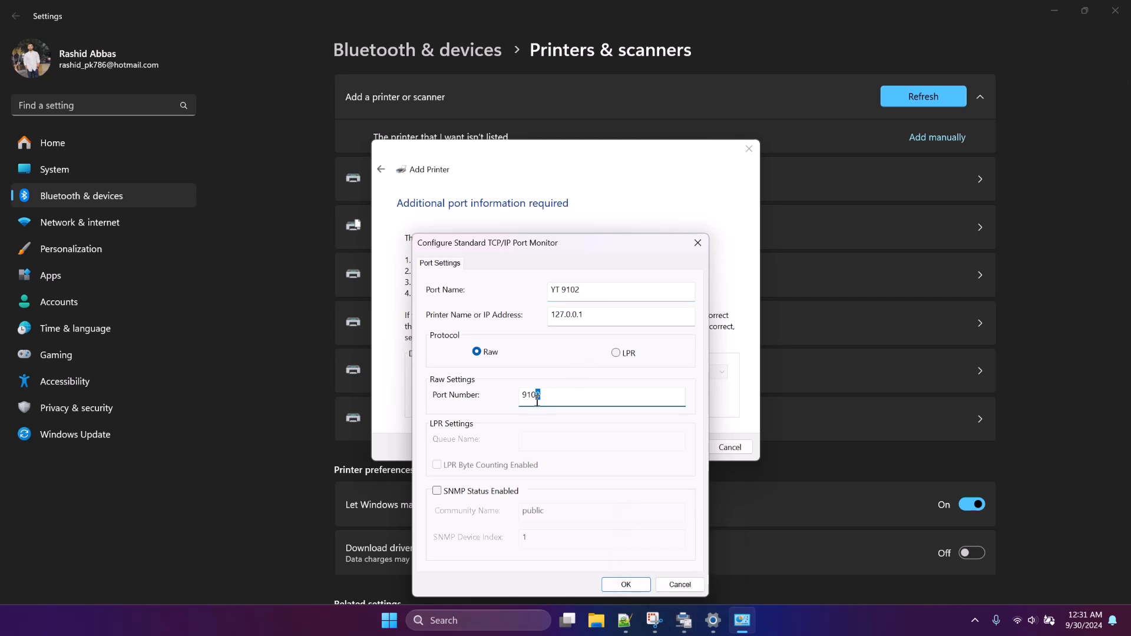
{"action": "type", "text": "2"}
{"action": "double_click", "coordinate": [532, 398]}
{"action": "left_click", "coordinate": [619, 584]}
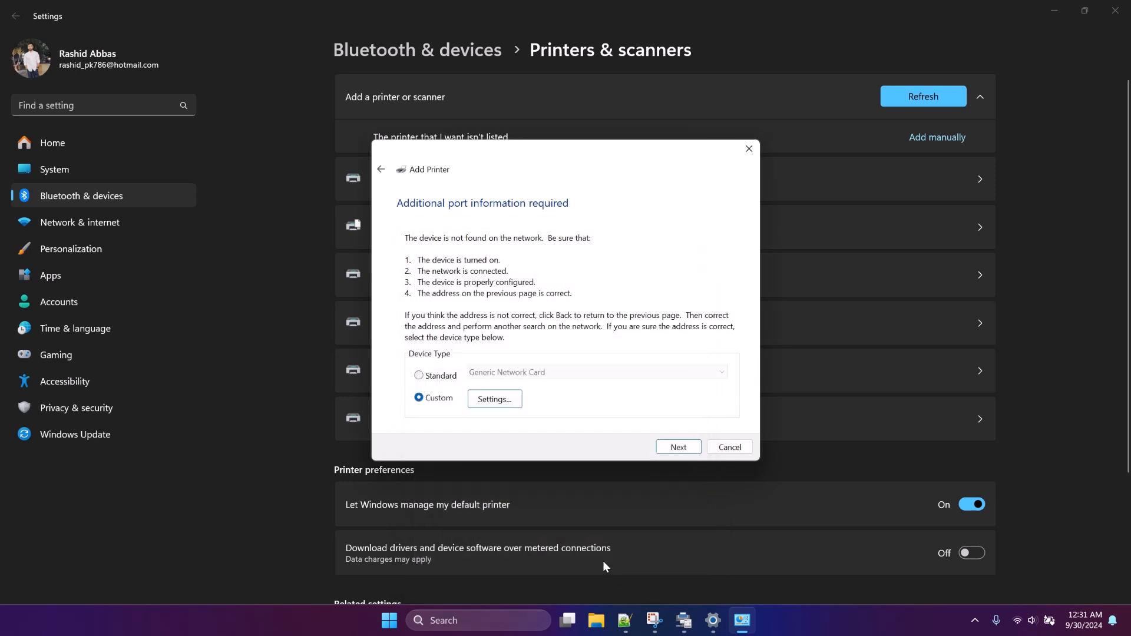
{"action": "left_click", "coordinate": [672, 449]}
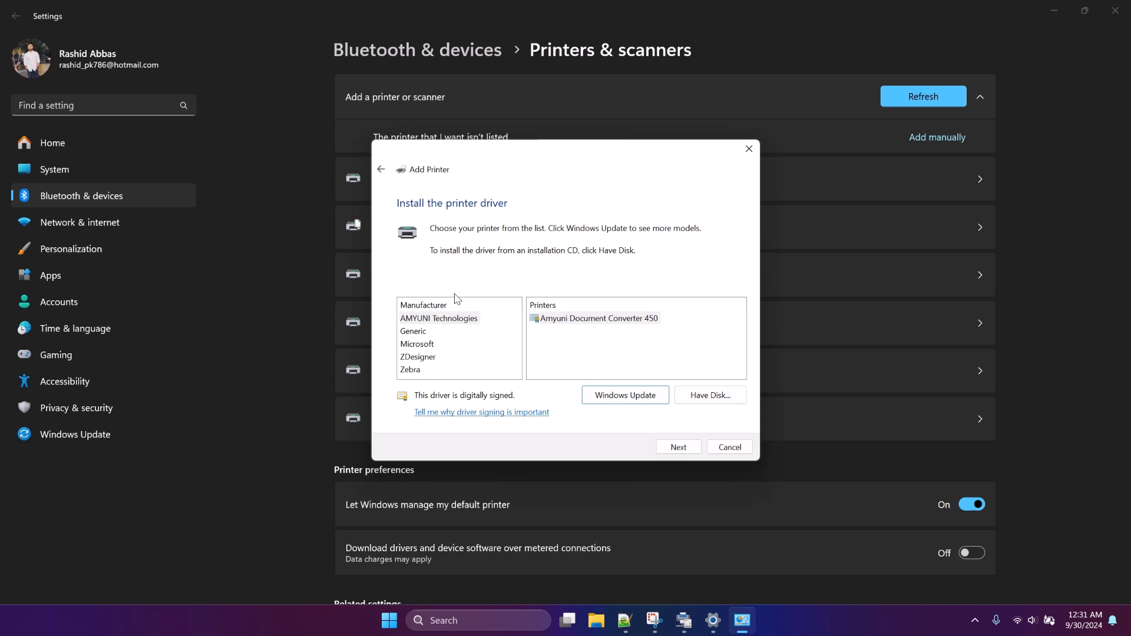
- Select the Generic / Text Only driver and keep the currently installed driver version
{"action": "left_click", "coordinate": [415, 335]}
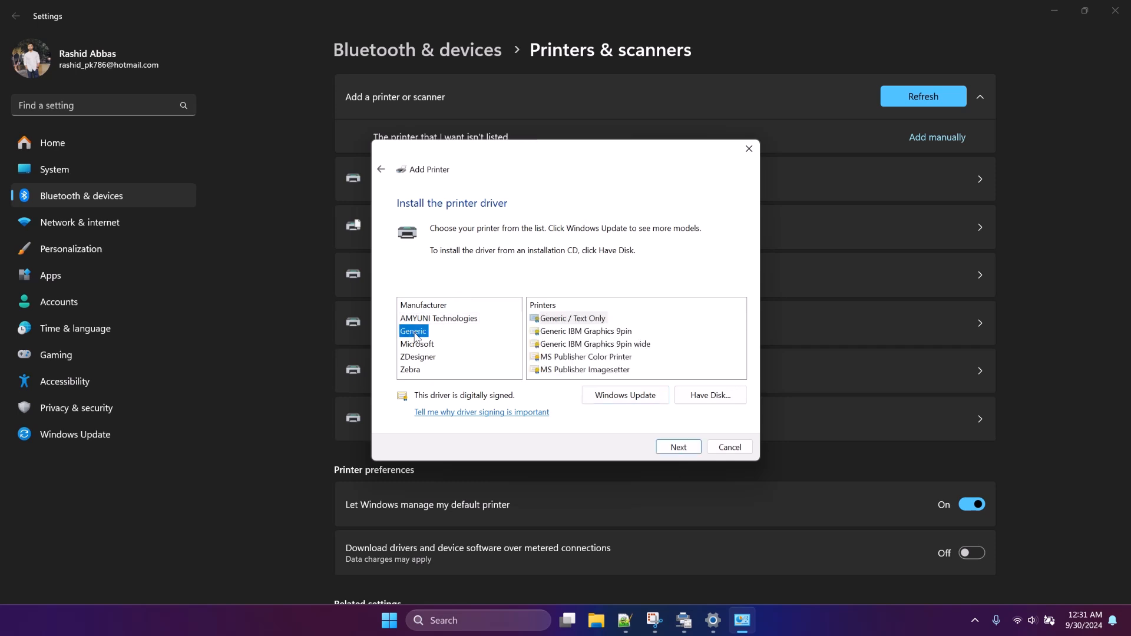
{"action": "left_click", "coordinate": [572, 320]}
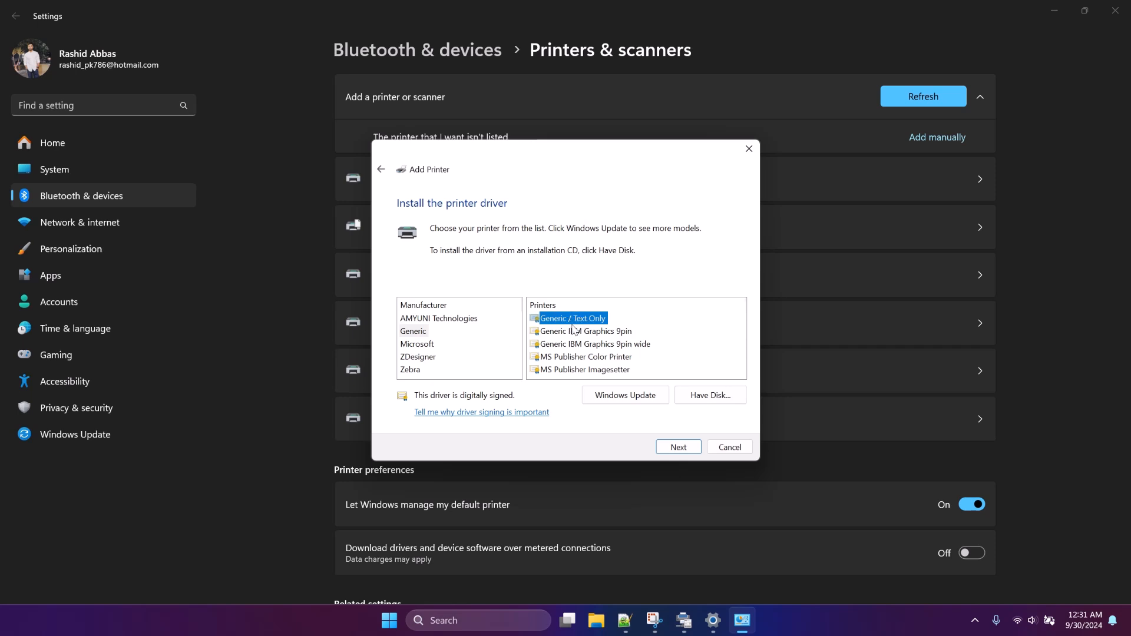
{"action": "left_click", "coordinate": [676, 448]}
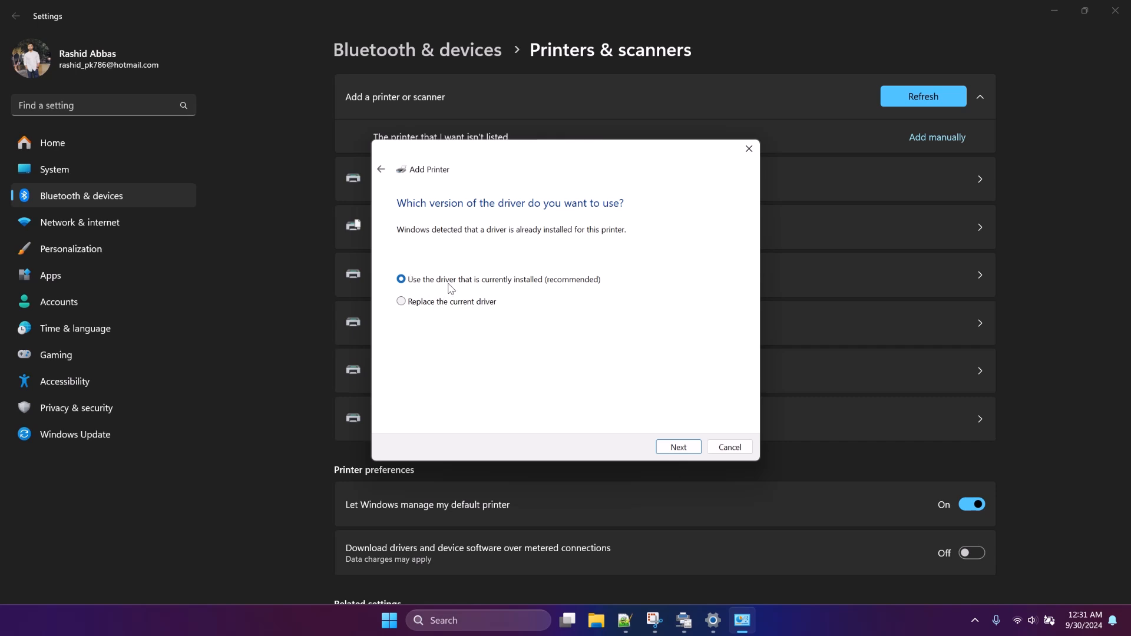
{"action": "left_click", "coordinate": [678, 447]}
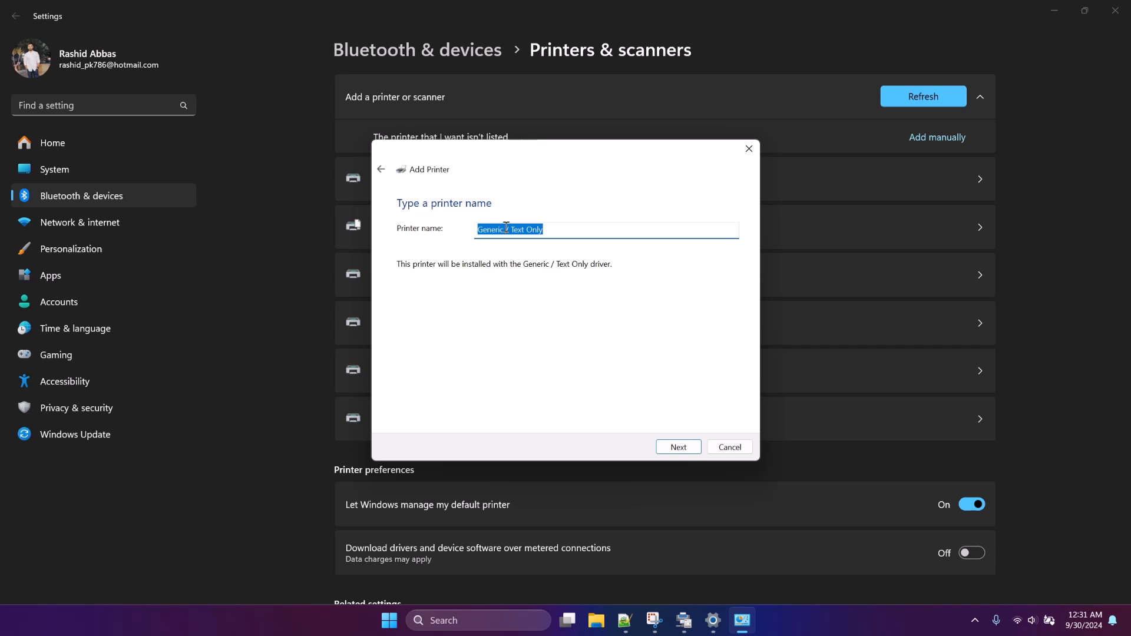
- Name the printer YT Demo Printer and finish adding it
{"action": "type", "text": "YT Demo Printer"}
{"action": "left_click", "coordinate": [677, 447]}
{"action": "left_click", "coordinate": [677, 447]}
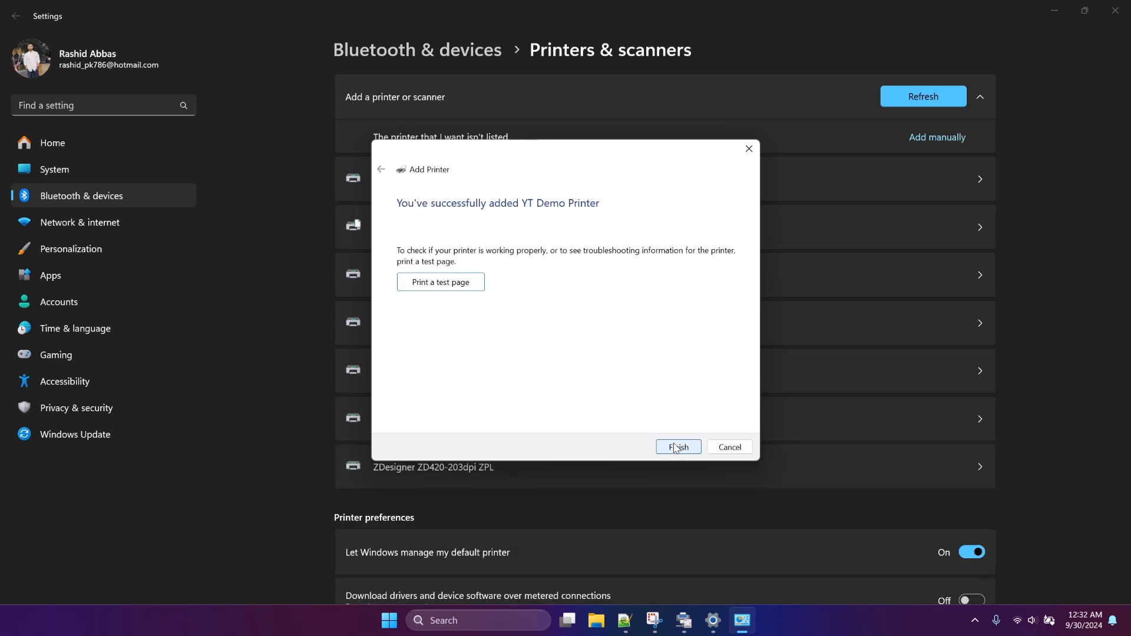
{"action": "left_click", "coordinate": [678, 447]}
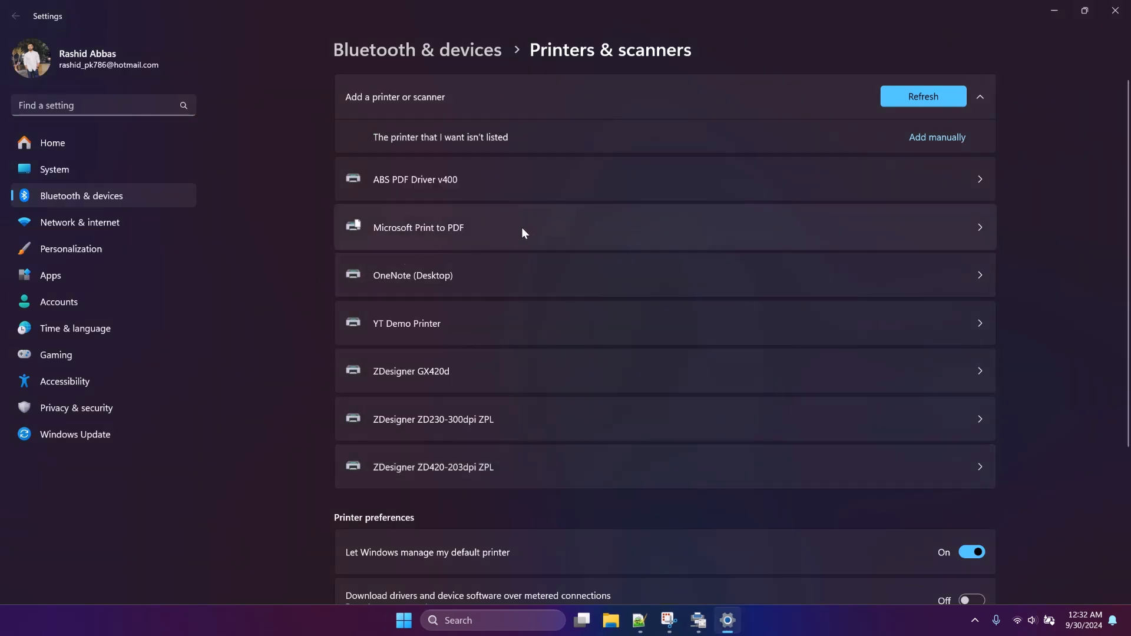
- Open the YT Demo Printer's settings, look at its print queue and close the queue window
{"action": "left_click", "coordinate": [476, 337]}
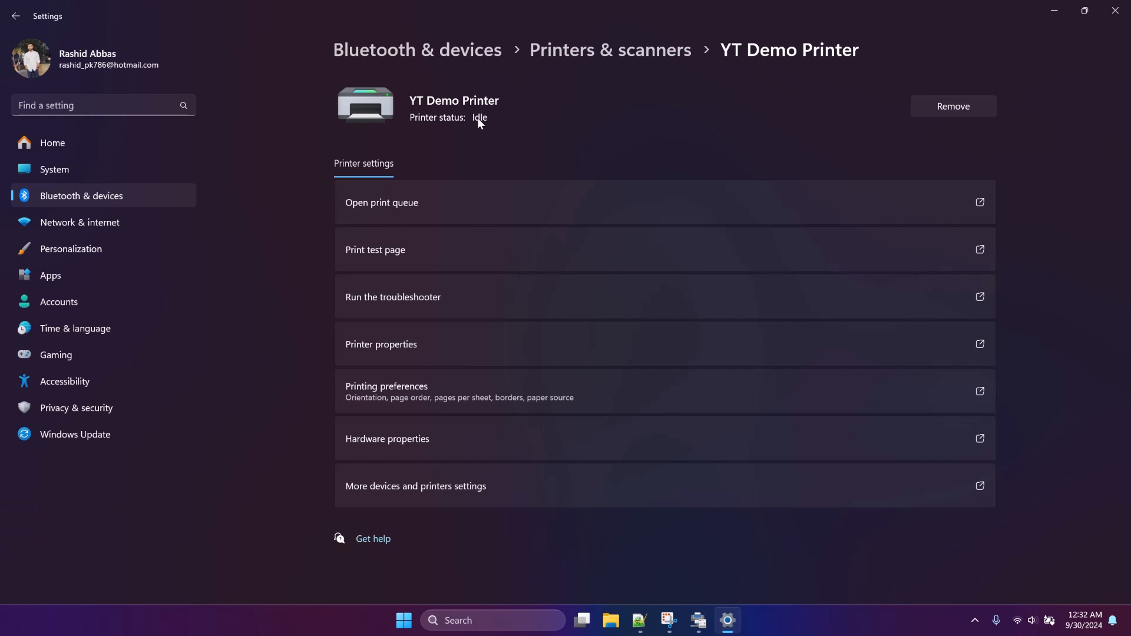
{"action": "left_click", "coordinate": [484, 203]}
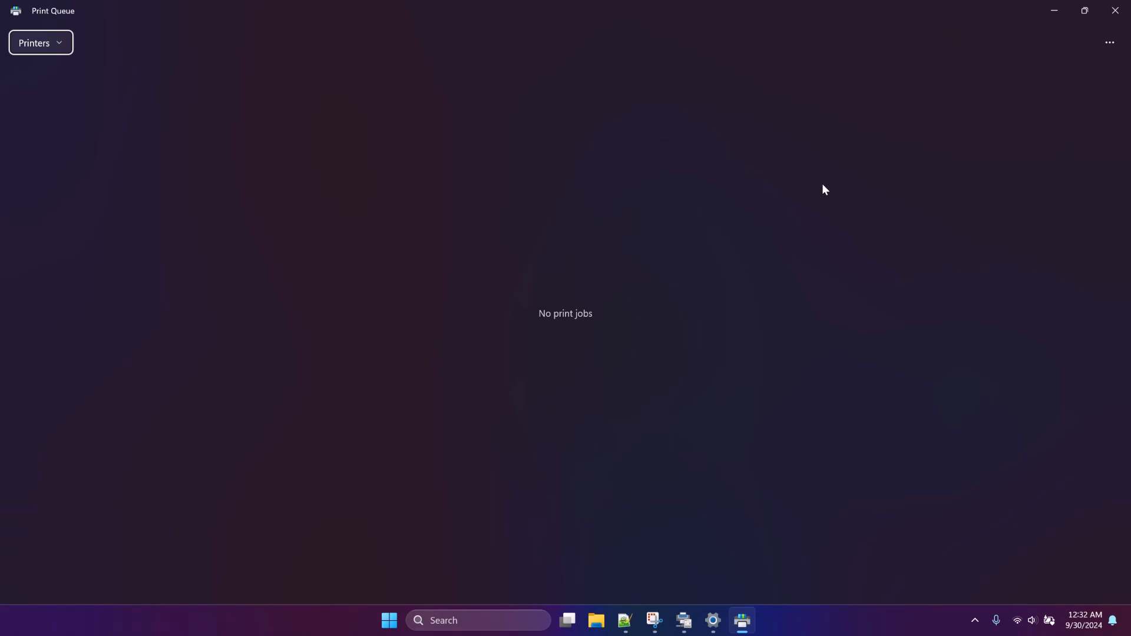
{"action": "left_click", "coordinate": [1107, 44]}
{"action": "left_click", "coordinate": [942, 158]}
{"action": "left_click", "coordinate": [1115, 12]}
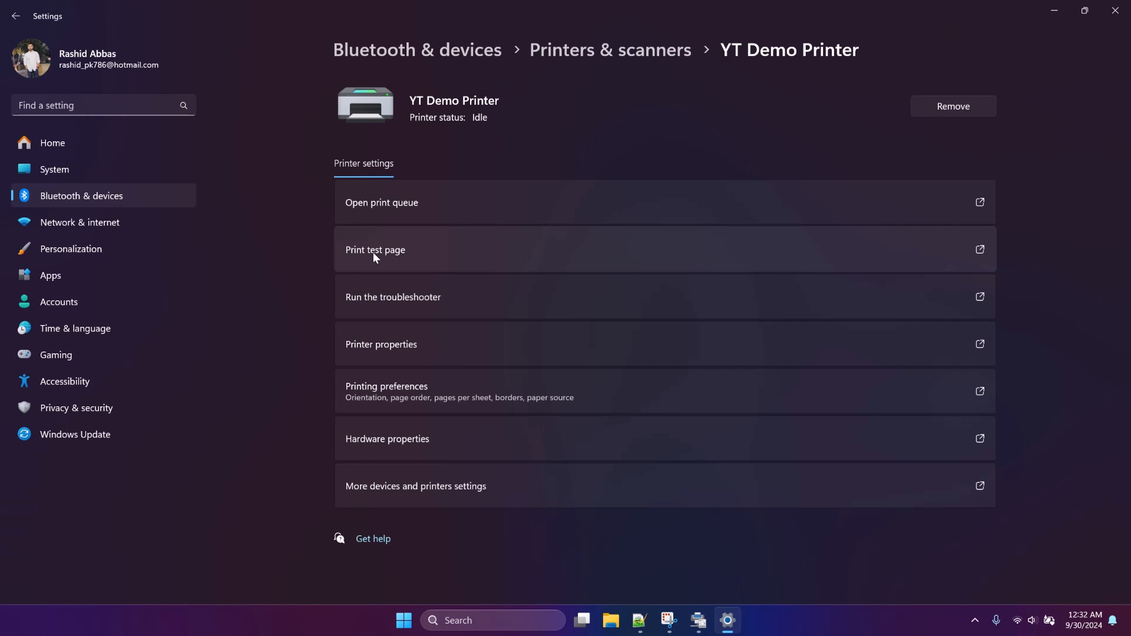
- Switch to Virtual ZPL Printer and start it with the FedEx Printer configuration
{"action": "left_click", "coordinate": [698, 620]}
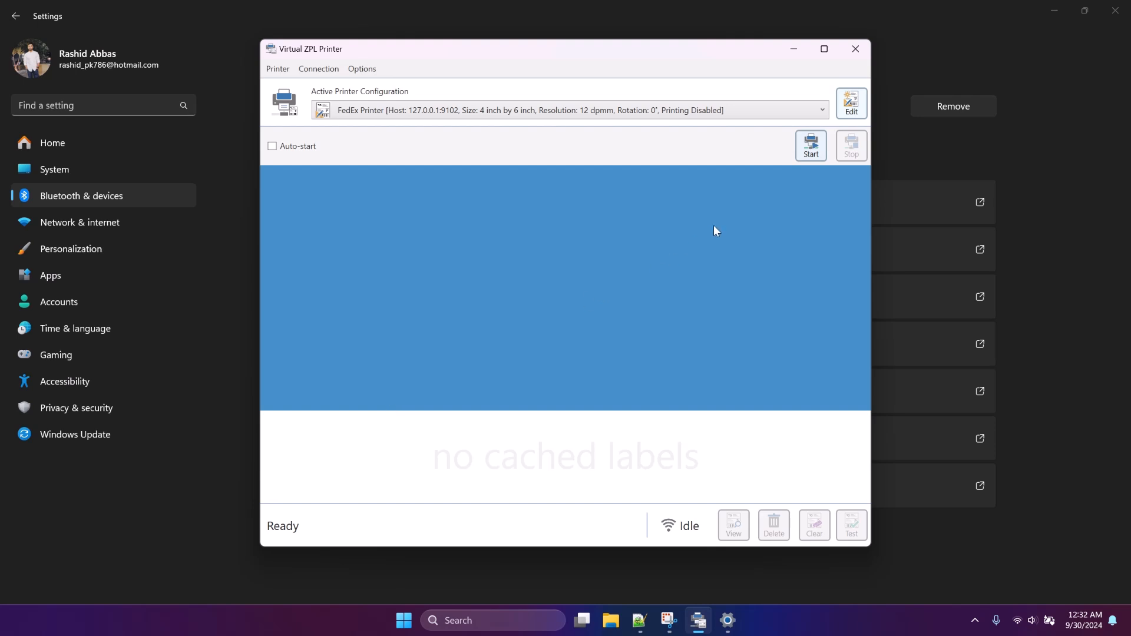
{"action": "left_click", "coordinate": [813, 147]}
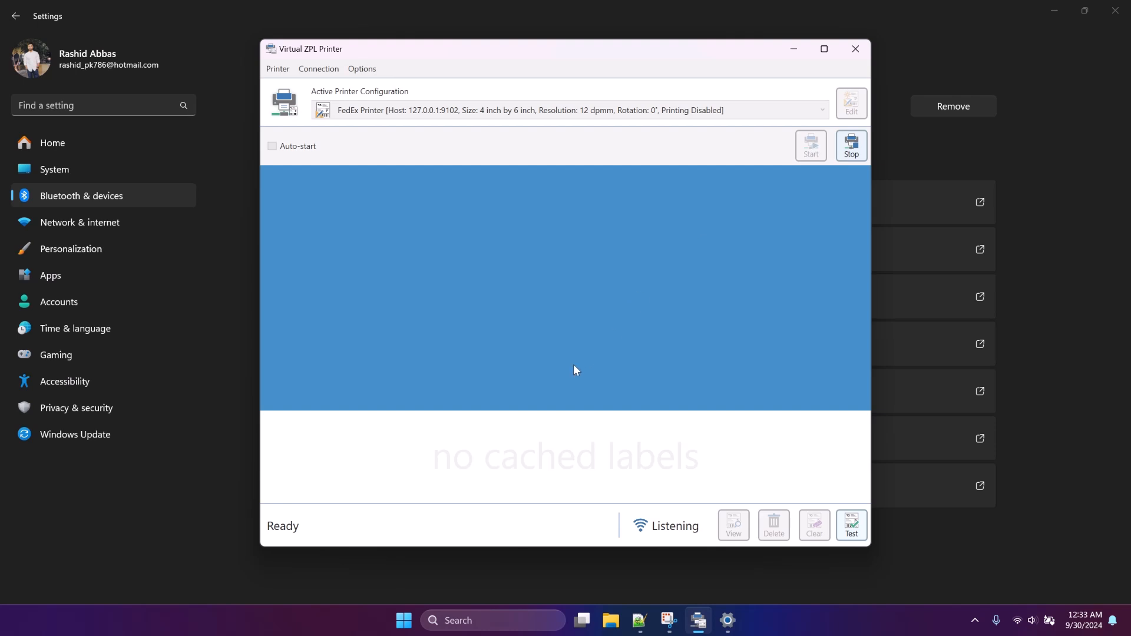
- Send the 4x6 Shipping Label (8 dpmm) test to the virtual printer, close the test window and clear the cached labels
{"action": "left_click", "coordinate": [851, 525]}
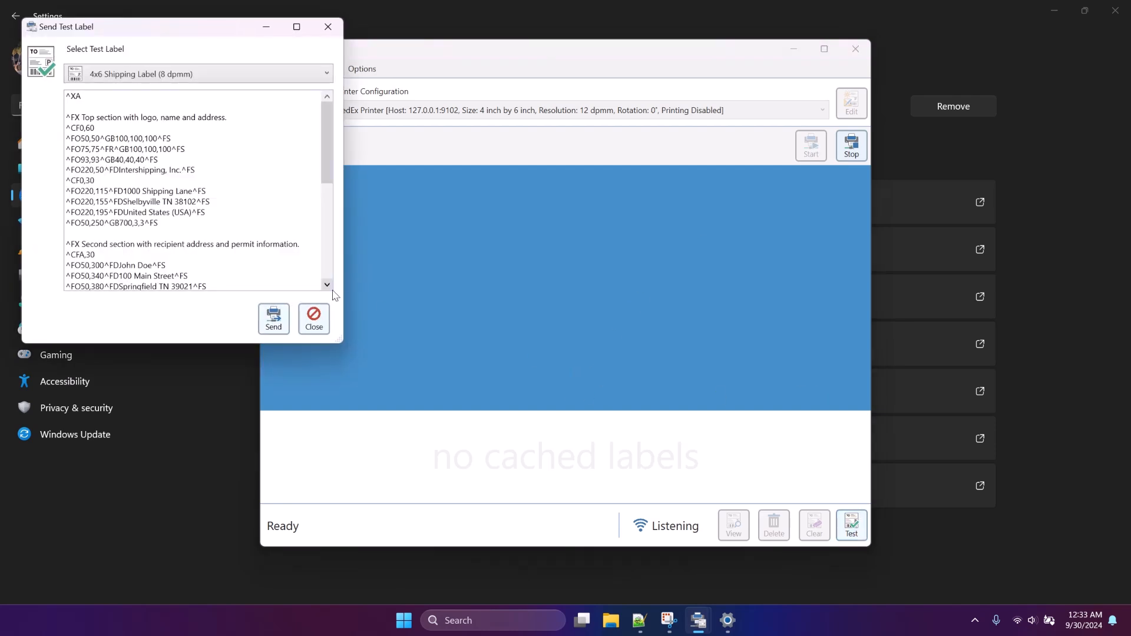
{"action": "left_click", "coordinate": [266, 328]}
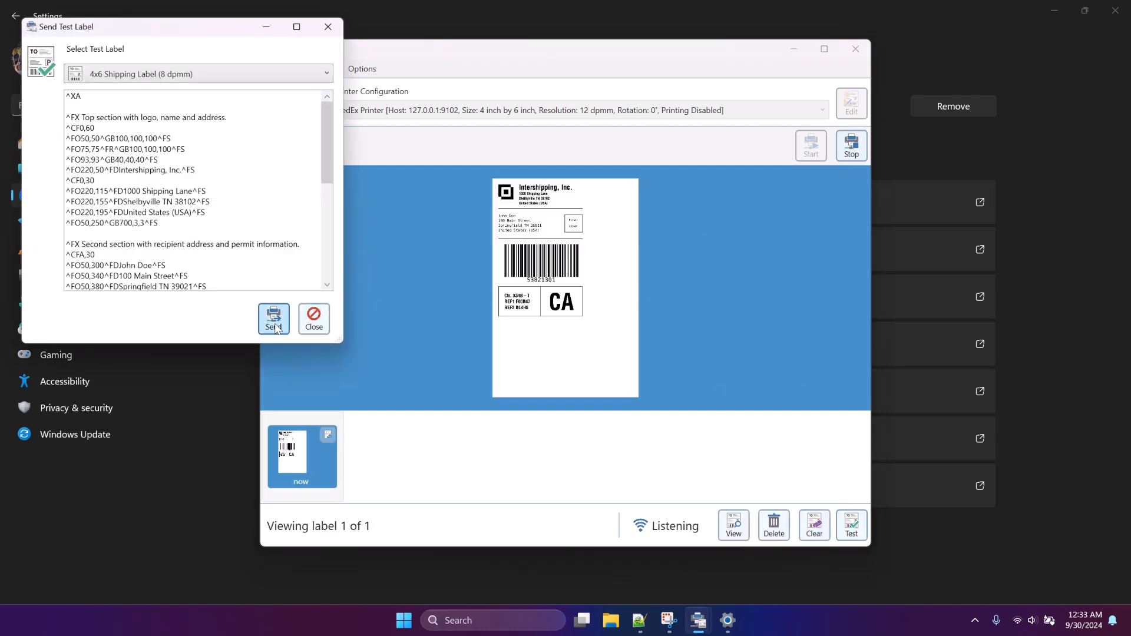
{"action": "left_click", "coordinate": [328, 26]}
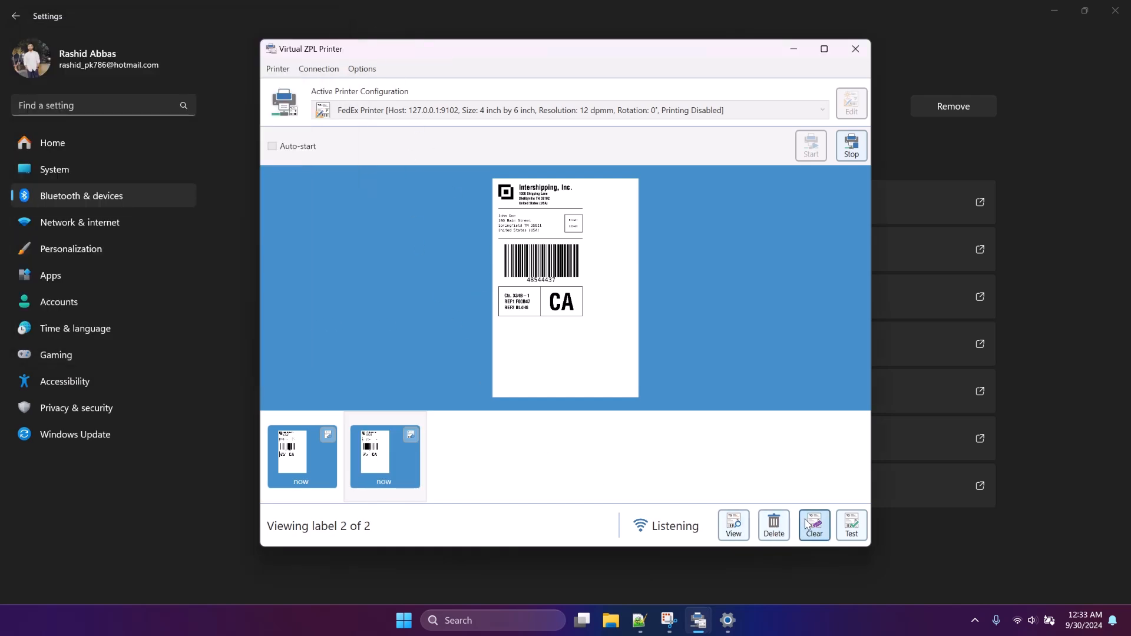
{"action": "left_click", "coordinate": [813, 524]}
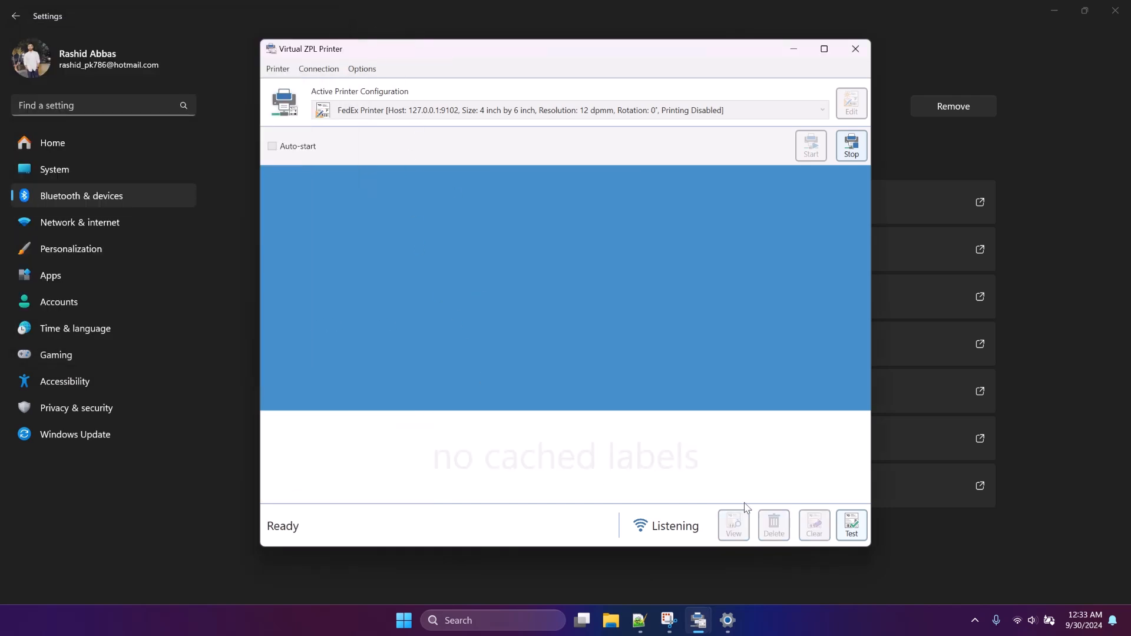
- Print a Windows test page from the YT Demo Printer, check it in Virtual ZPL Printer and clear the cached labels
{"action": "left_click", "coordinate": [727, 620]}
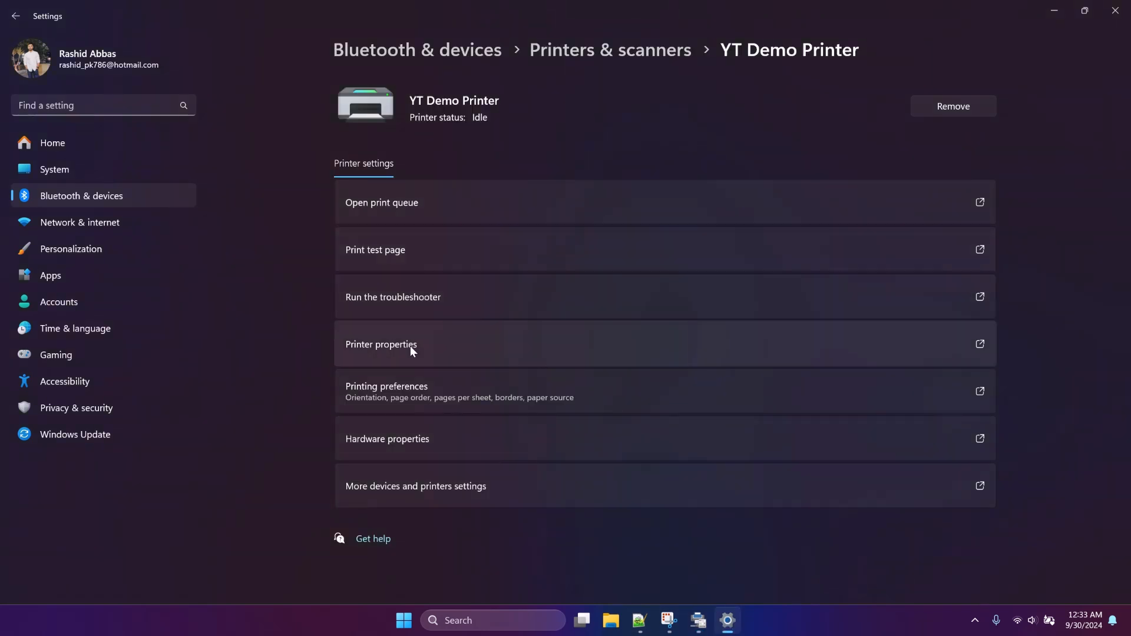
{"action": "left_click", "coordinate": [436, 256]}
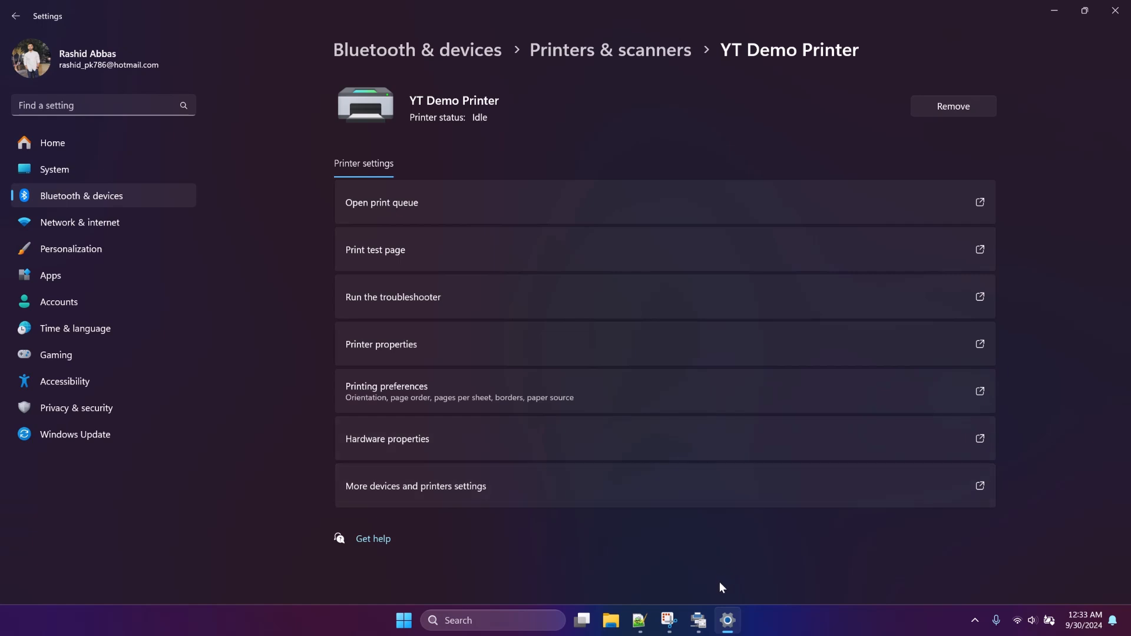
{"action": "left_click", "coordinate": [698, 621]}
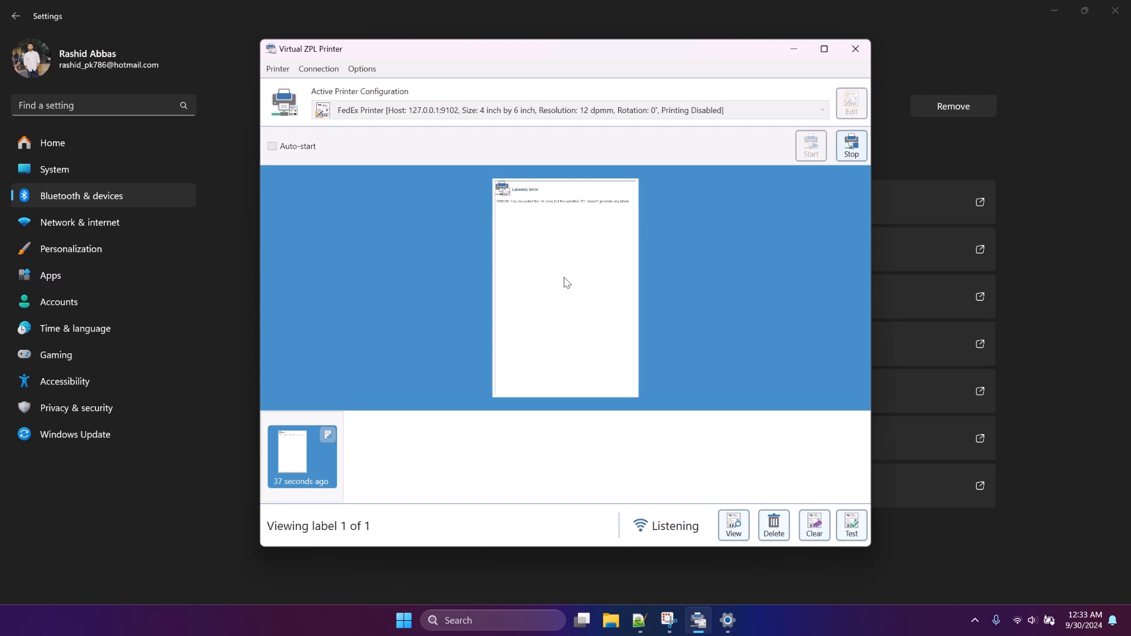
{"action": "left_click", "coordinate": [814, 524]}
- Copy the complete ZPL code of the 4x6 Shipping Label (8 dpmm) from the virtual printer's test window
{"action": "left_click", "coordinate": [851, 524]}
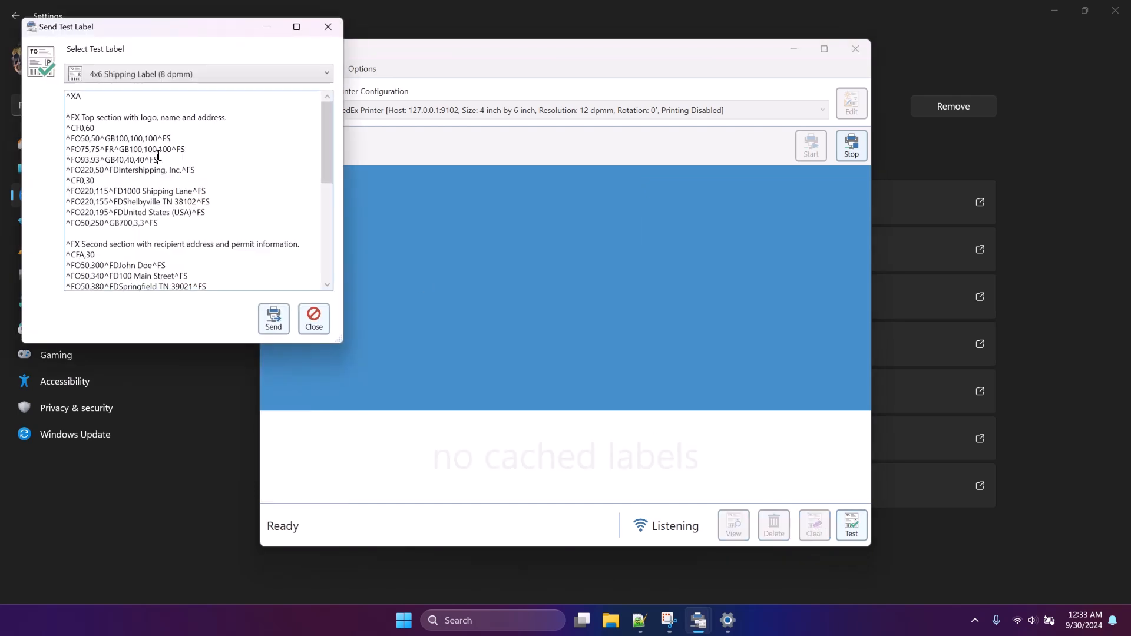
{"action": "key", "text": "ctrl+a"}
{"action": "key", "text": "ctrl+c"}
- Open Notepad, paste the copied 4x6 Shipping Label ZPL code into a new tab and review it from start to end
{"action": "left_click", "coordinate": [488, 620]}
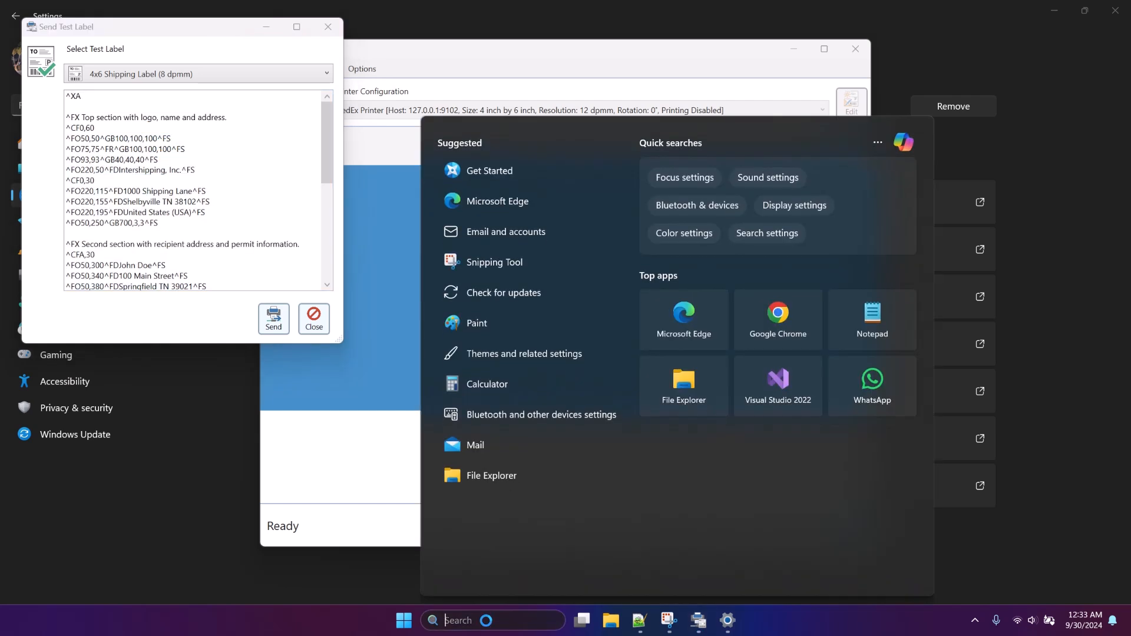
{"action": "type", "text": "notepad"}
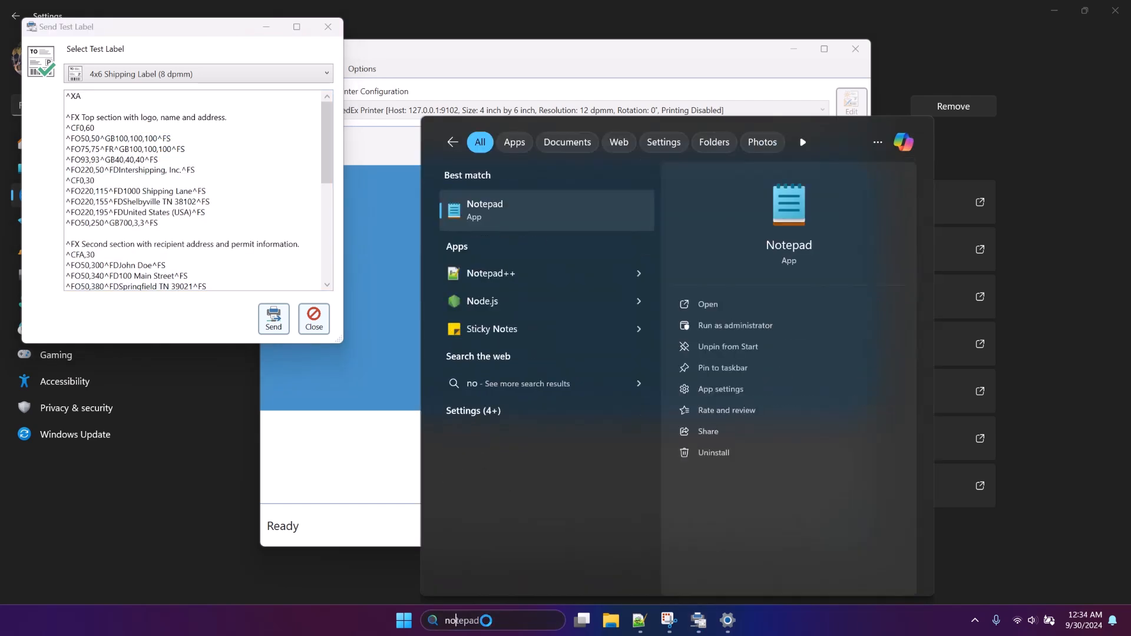
{"action": "key", "text": "Return"}
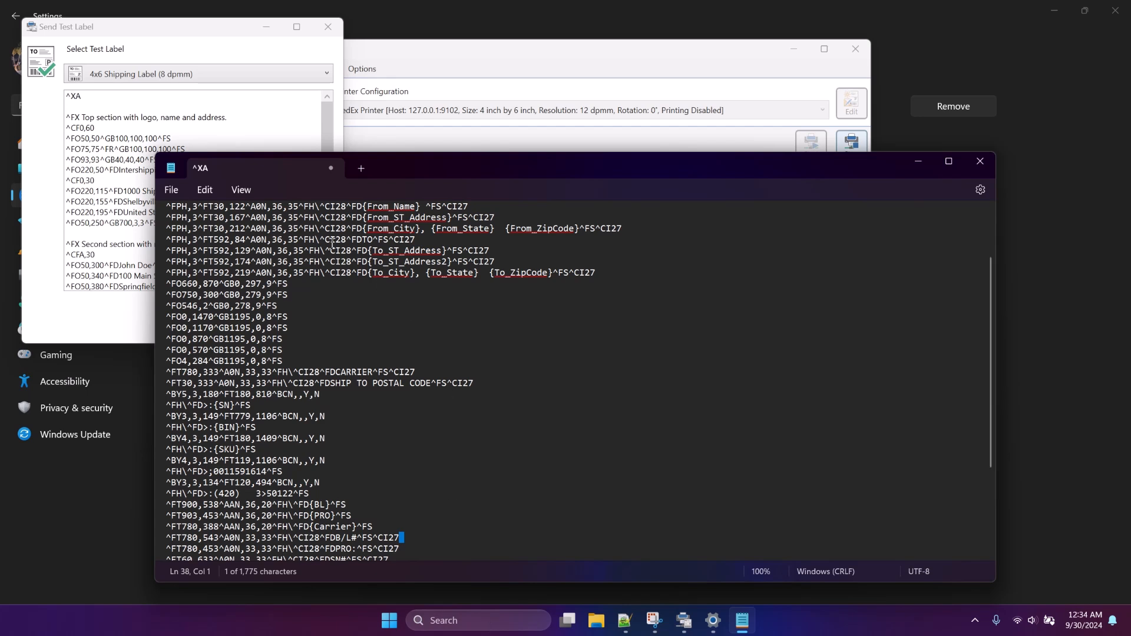
{"action": "left_click", "coordinate": [357, 168]}
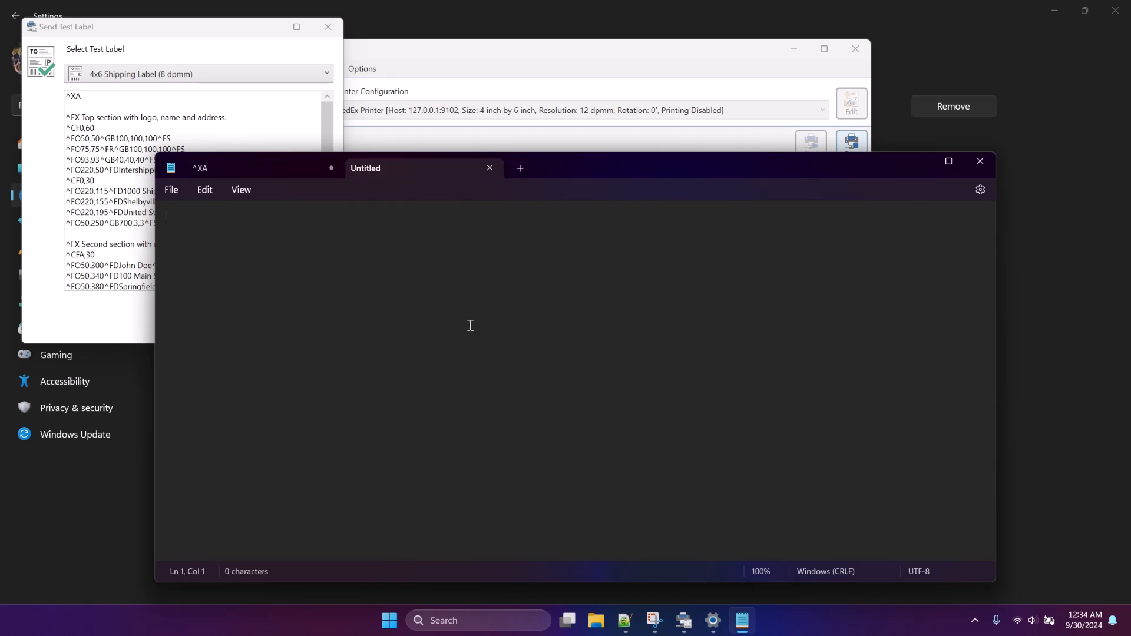
{"action": "key", "text": "ctrl+v"}
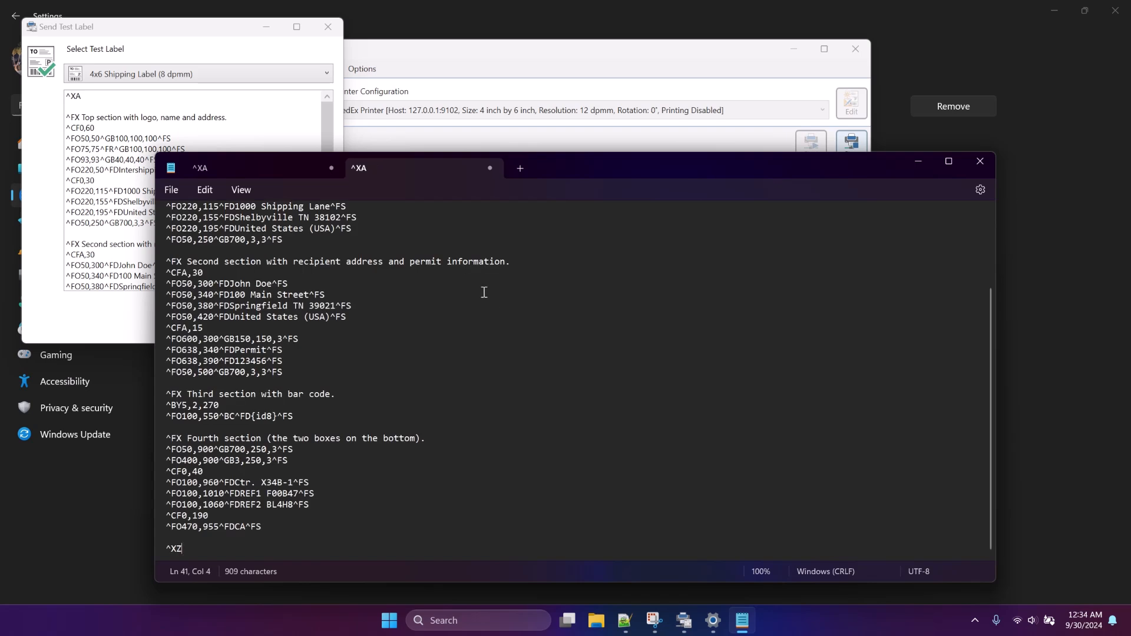
{"action": "scroll", "coordinate": [481, 299], "scroll_direction": "up", "scroll_amount": 3}
{"action": "scroll", "coordinate": [481, 302], "scroll_direction": "down", "scroll_amount": 2}
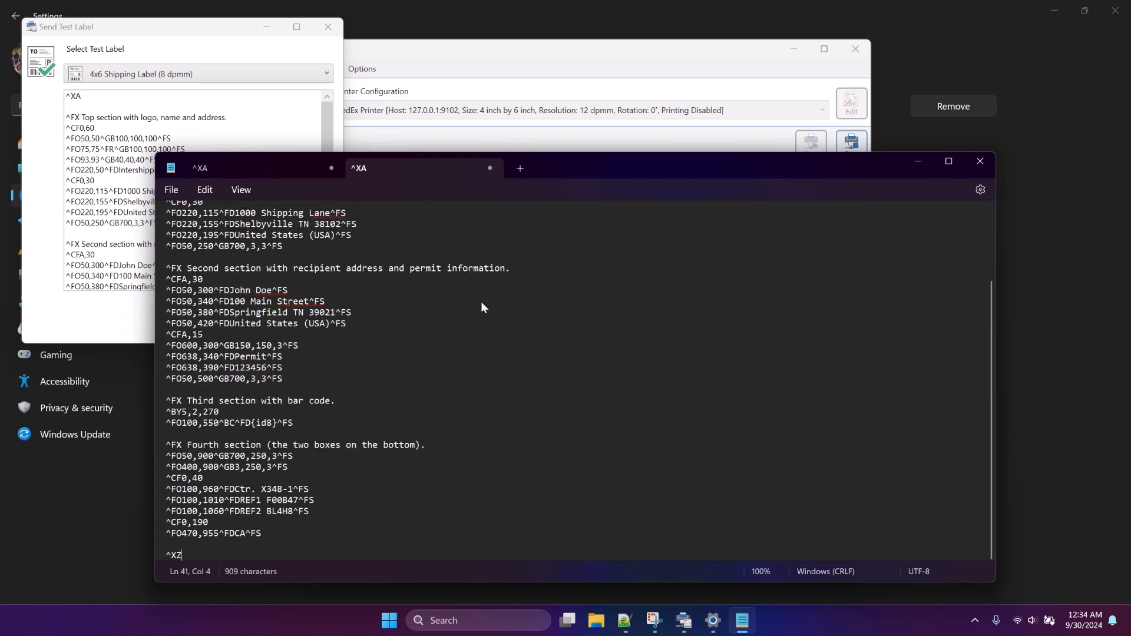
{"action": "scroll", "coordinate": [481, 301], "scroll_direction": "up", "scroll_amount": 2}
{"action": "scroll", "coordinate": [481, 301], "scroll_direction": "down", "scroll_amount": 3}
{"action": "scroll", "coordinate": [480, 302], "scroll_direction": "up", "scroll_amount": 3}
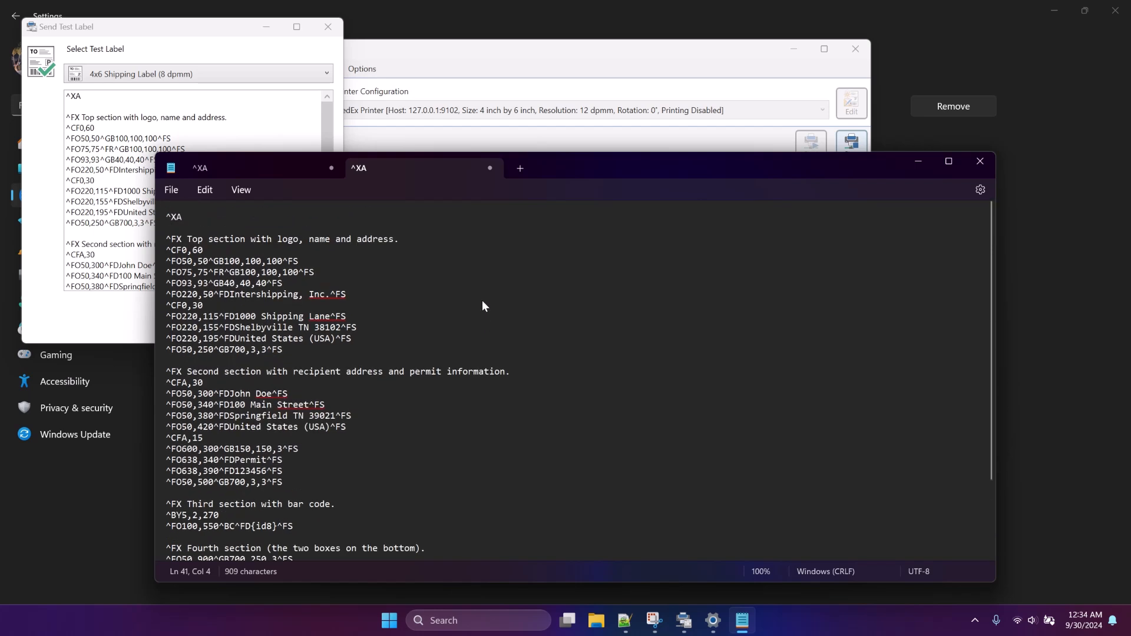
- Print the pasted ZPL code with the YT Demo Printer selected as the printer
{"action": "left_click", "coordinate": [491, 288]}
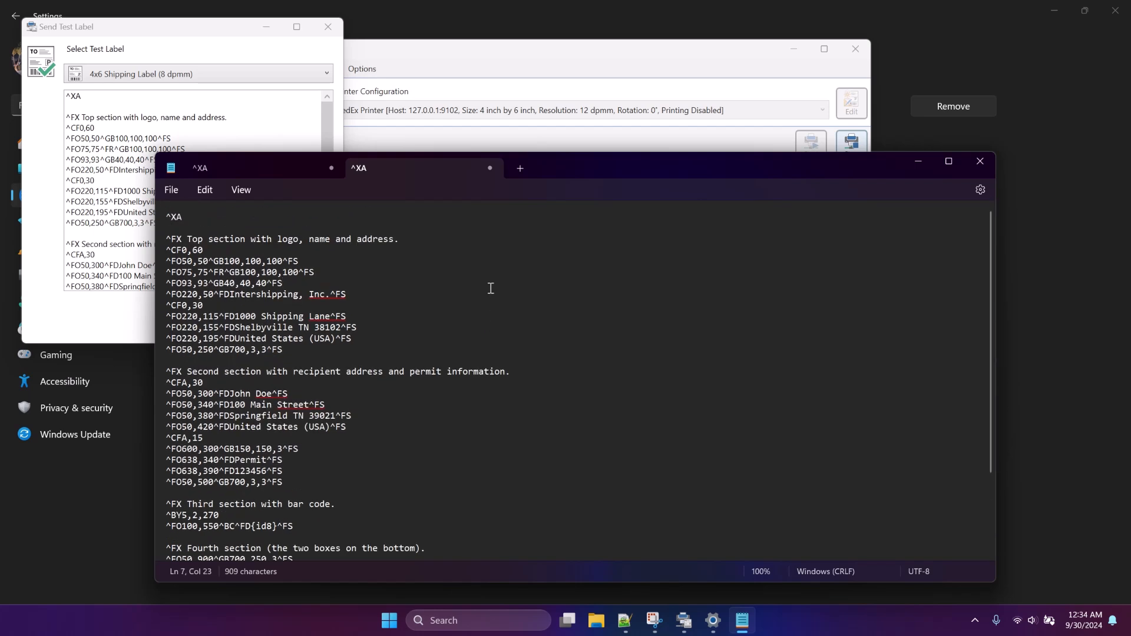
{"action": "key", "text": "ctrl+p"}
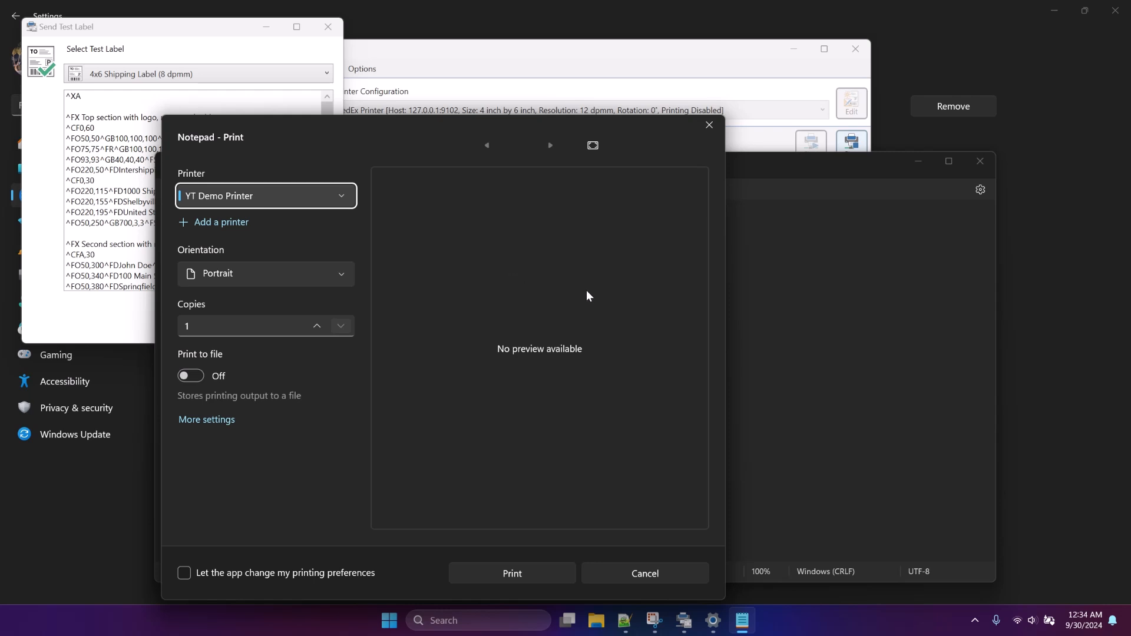
{"action": "left_click", "coordinate": [327, 203]}
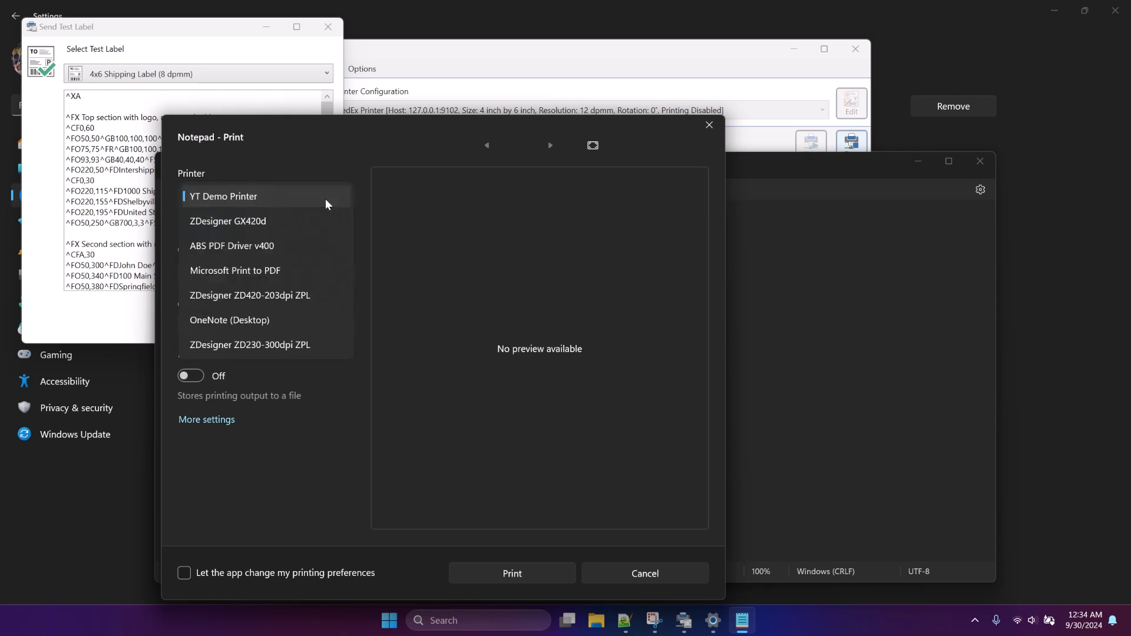
{"action": "left_click", "coordinate": [238, 199]}
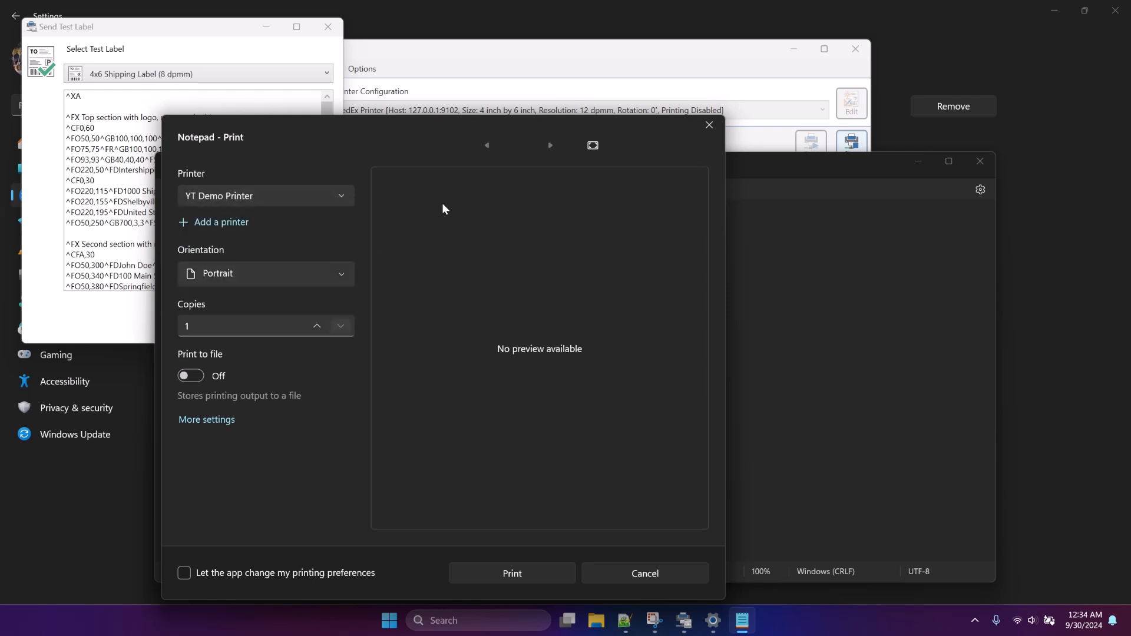
{"action": "left_click", "coordinate": [512, 574]}
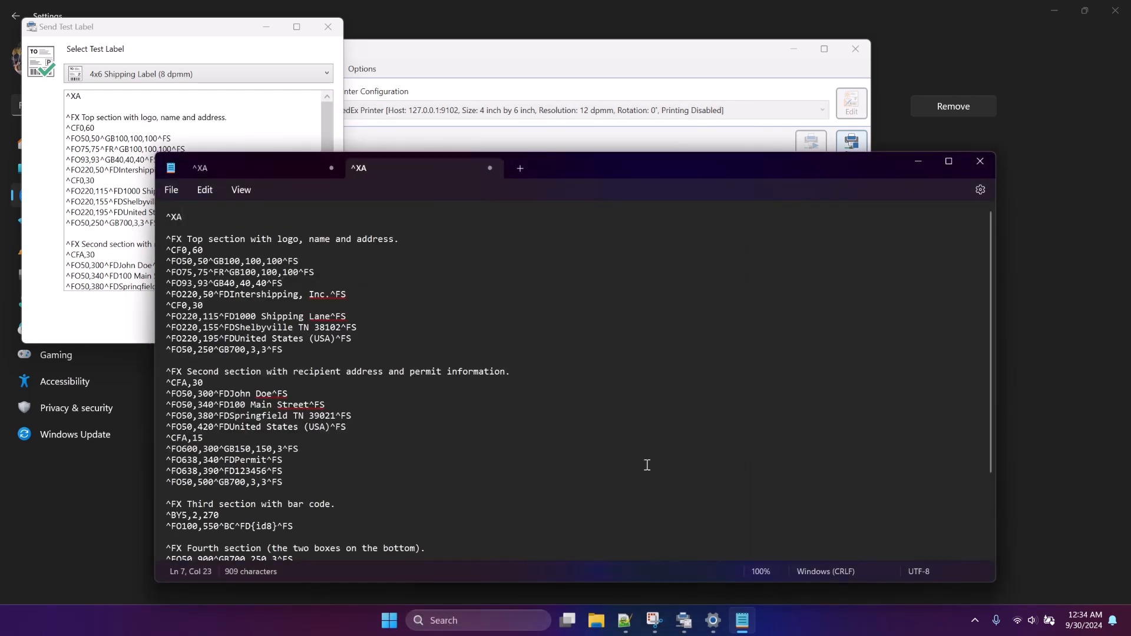
- Switch to Virtual ZPL Printer, close the Send Test Label window and delete the received label
{"action": "left_click", "coordinate": [712, 620]}
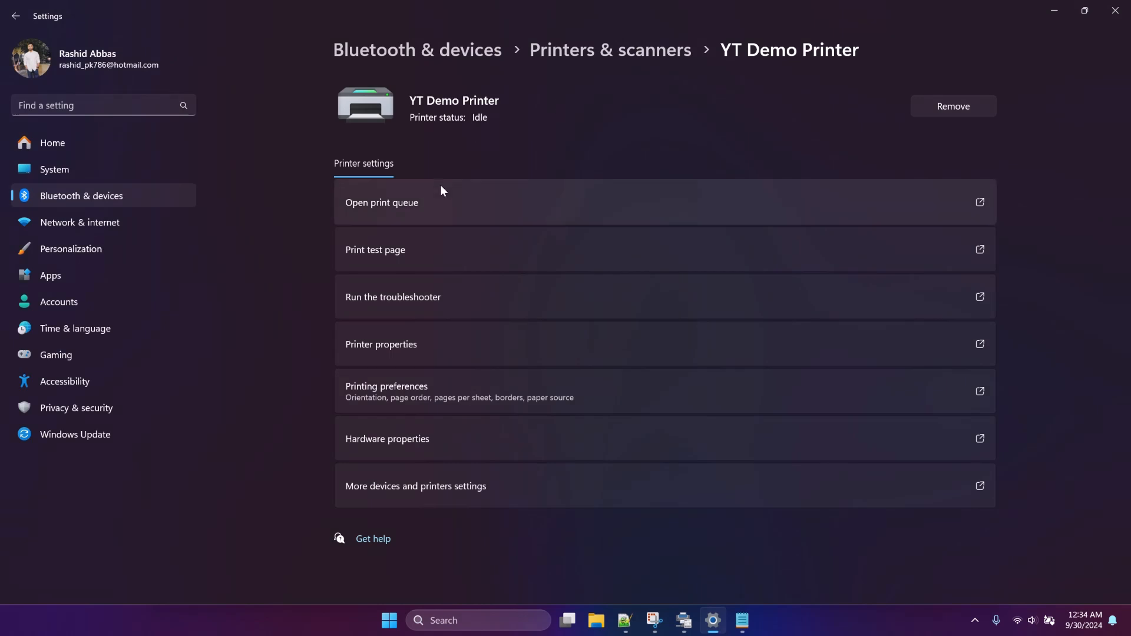
{"action": "left_click", "coordinate": [683, 620]}
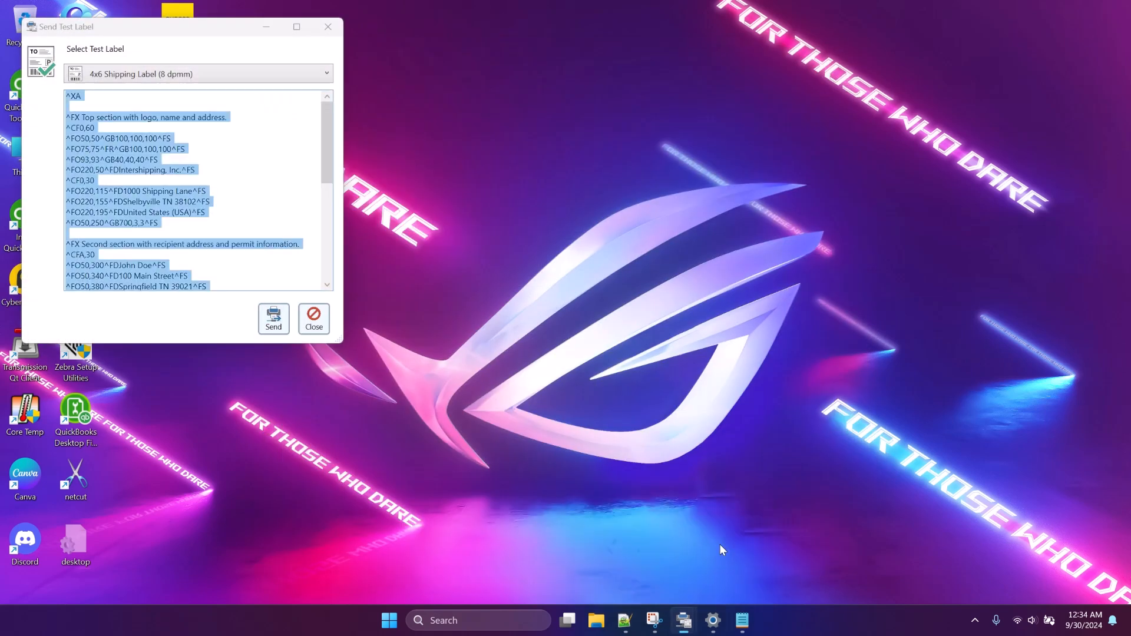
{"action": "left_click", "coordinate": [722, 545]}
{"action": "left_click", "coordinate": [330, 28]}
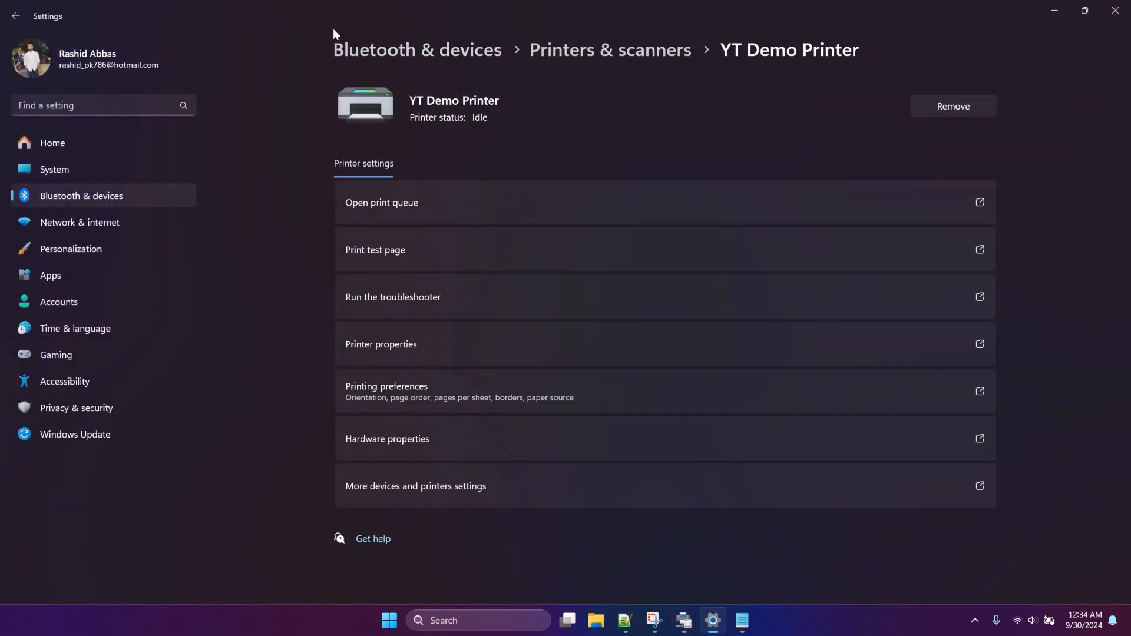
{"action": "left_click", "coordinate": [676, 628]}
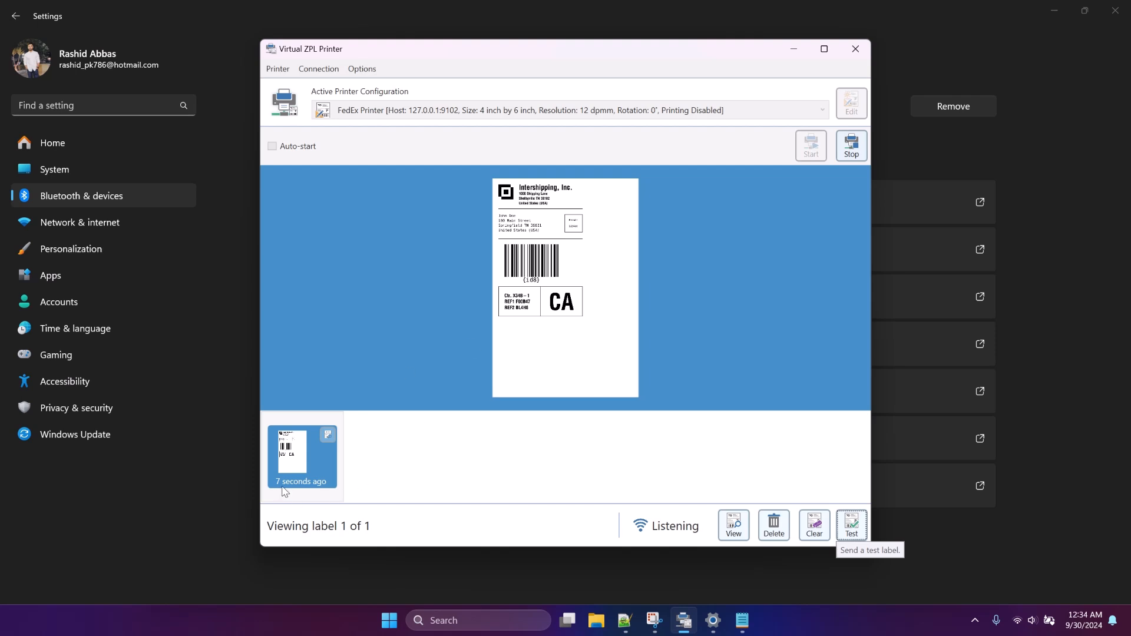
{"action": "left_click", "coordinate": [784, 538]}
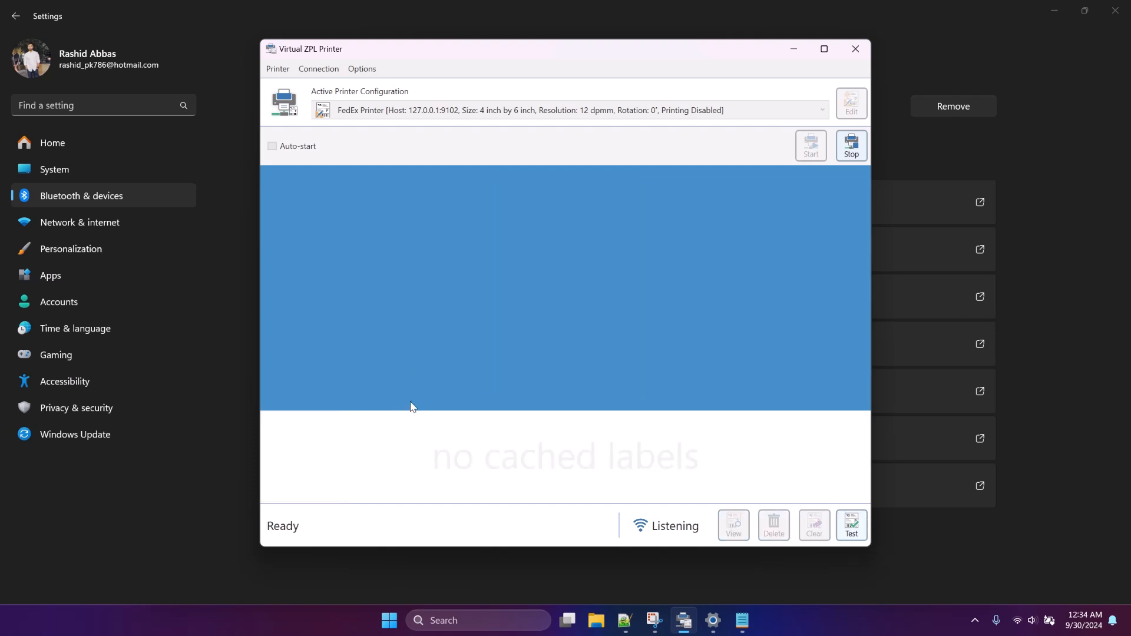
- Print the shipping label code from Notepad again on the YT Demo Printer, check it in Virtual ZPL Printer and clear the cached labels
{"action": "left_click", "coordinate": [742, 620]}
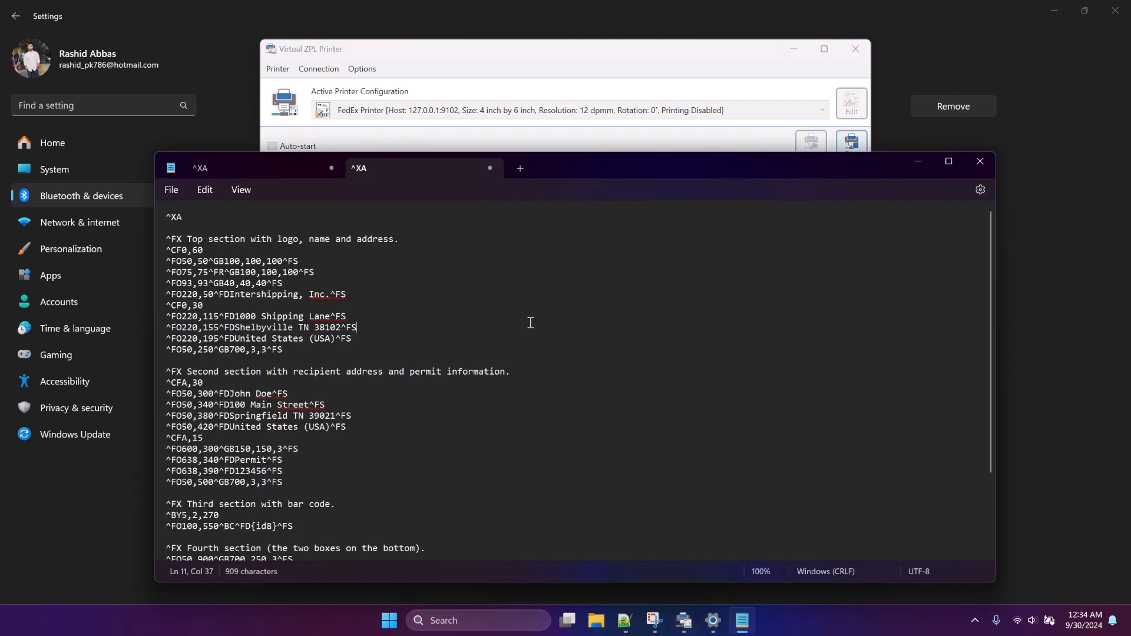
{"action": "key", "text": "ctrl+p"}
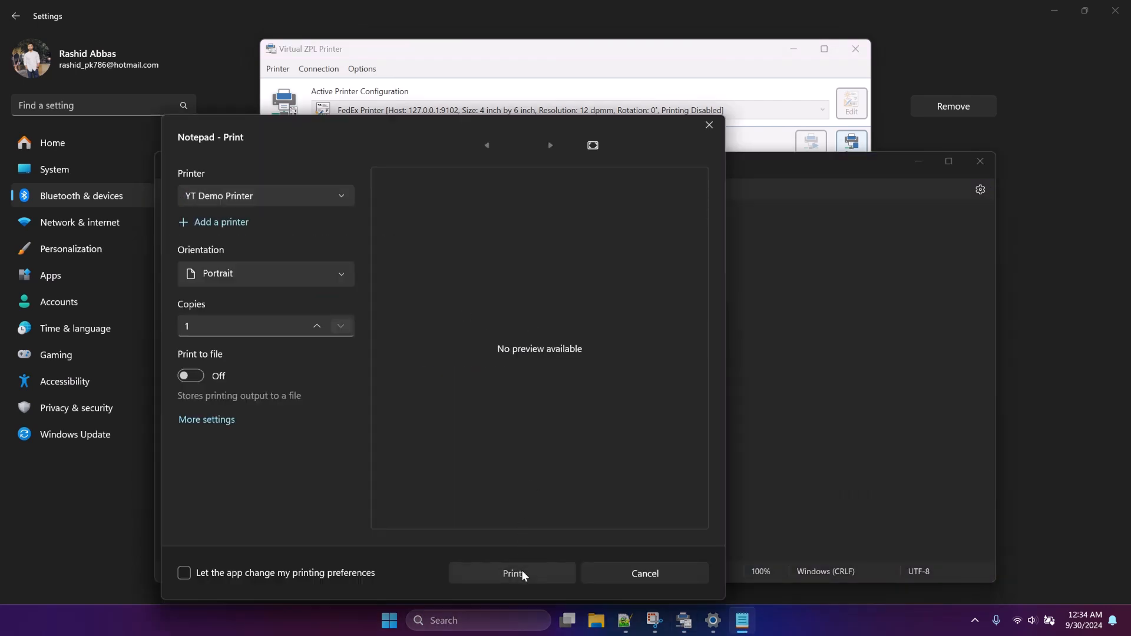
{"action": "left_click", "coordinate": [512, 573]}
{"action": "left_click", "coordinate": [683, 620]}
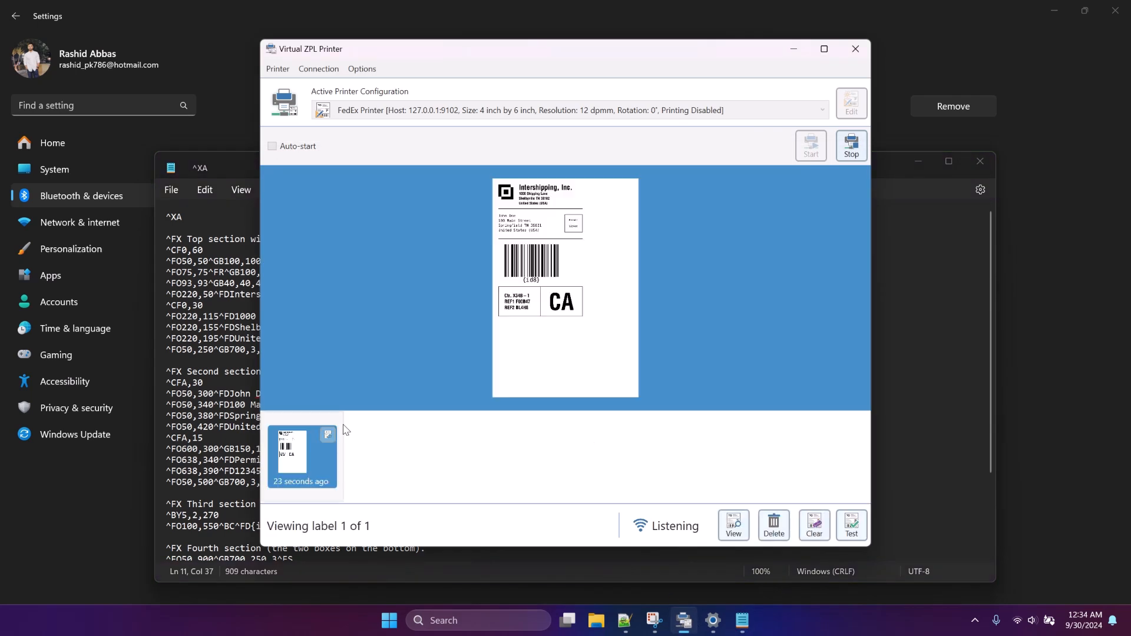
{"action": "left_click", "coordinate": [813, 530]}
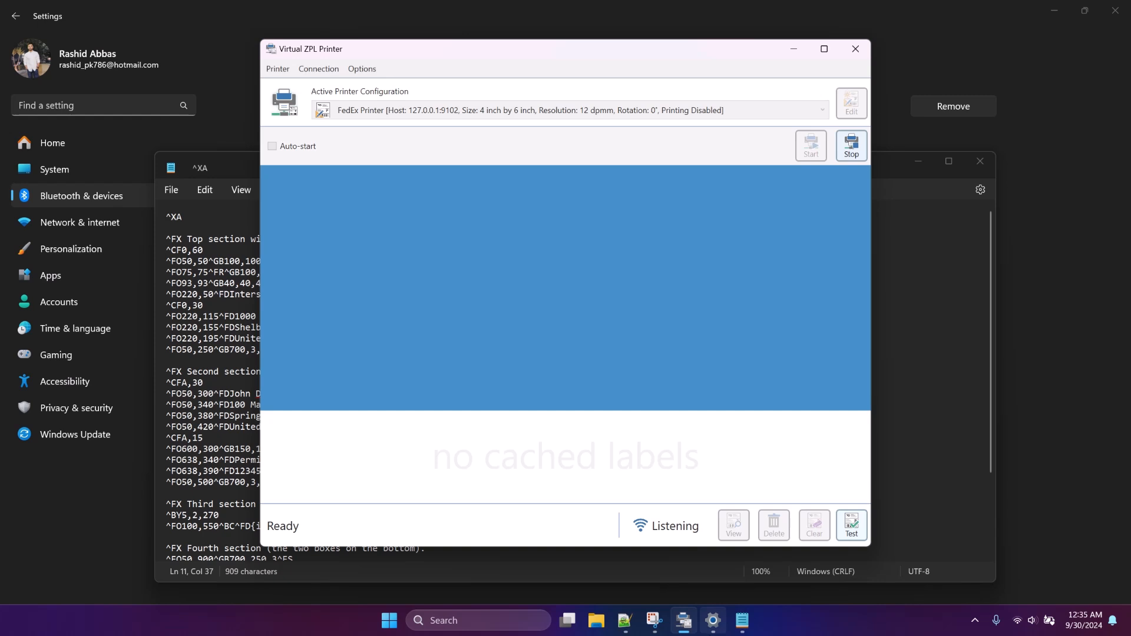
- Print Notepad's other ZPL document, the one with {From_Name} placeholders, on the YT Demo Printer and check the label in Virtual ZPL Printer
{"action": "left_click", "coordinate": [741, 620]}
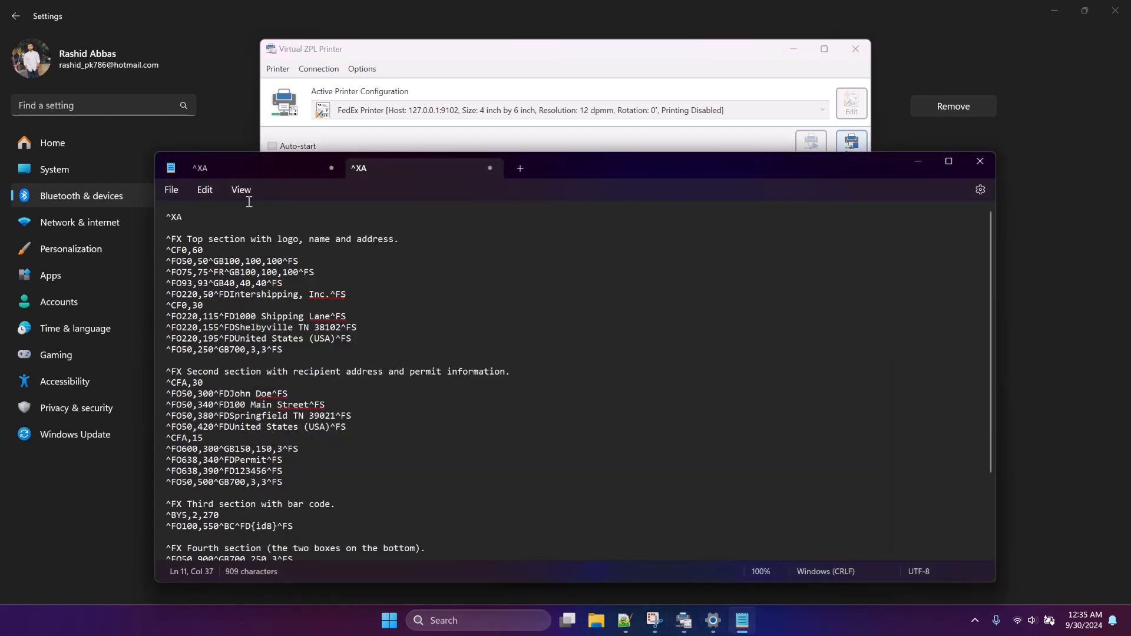
{"action": "left_click", "coordinate": [232, 165]}
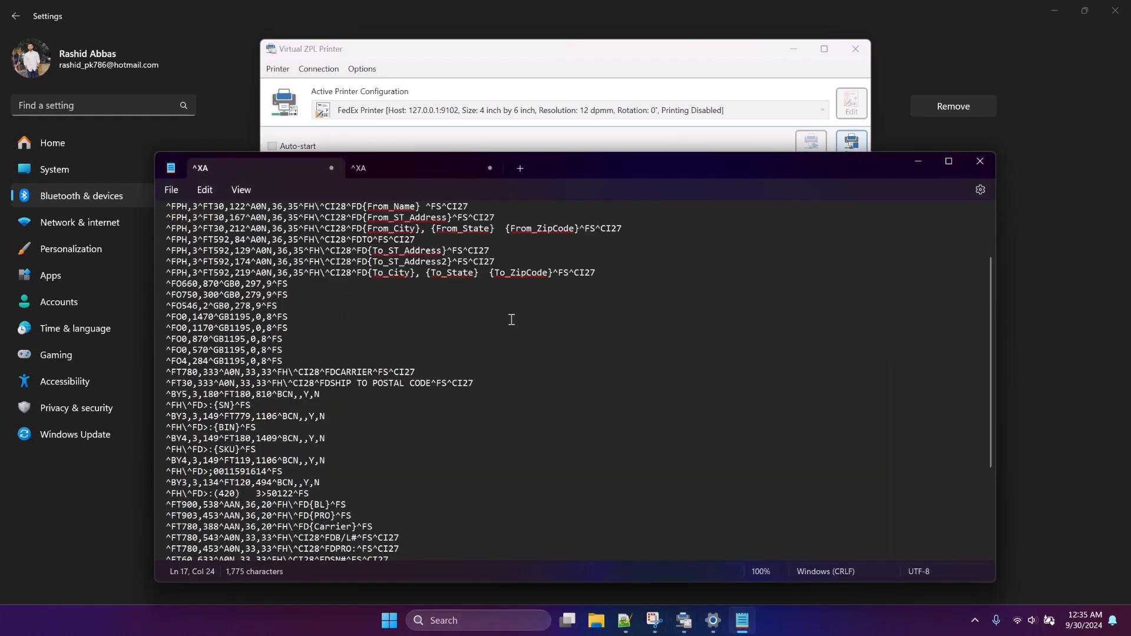
{"action": "scroll", "coordinate": [511, 319], "scroll_direction": "up", "scroll_amount": 3}
{"action": "scroll", "coordinate": [369, 324], "scroll_direction": "down", "scroll_amount": 7}
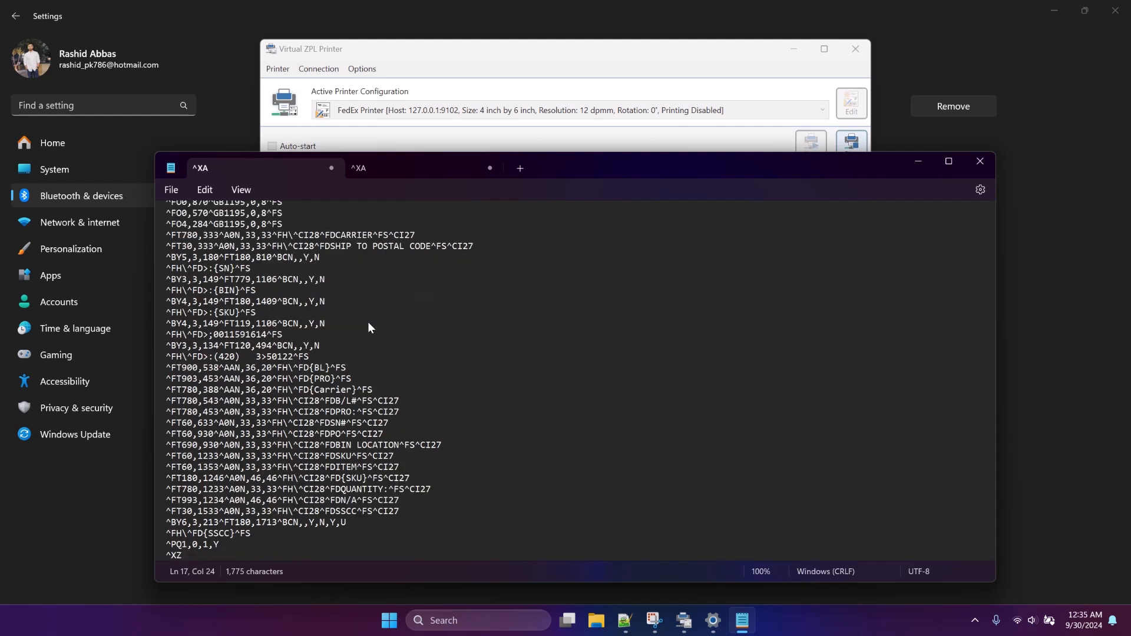
{"action": "scroll", "coordinate": [369, 325], "scroll_direction": "up", "scroll_amount": 6}
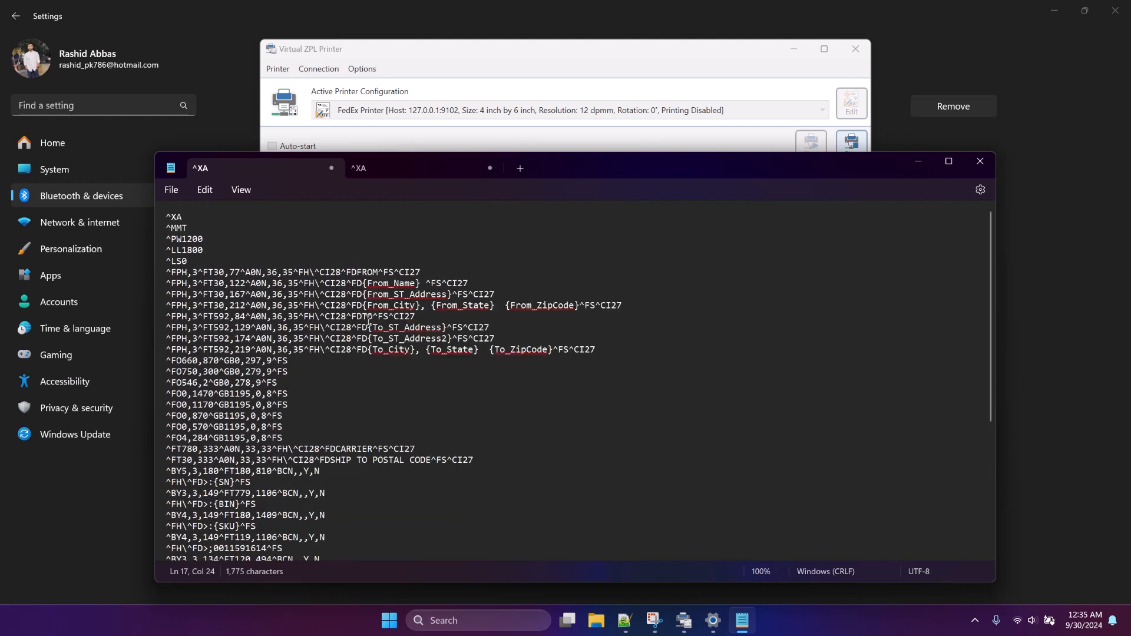
{"action": "scroll", "coordinate": [335, 318], "scroll_direction": "down", "scroll_amount": 5}
{"action": "scroll", "coordinate": [336, 318], "scroll_direction": "up", "scroll_amount": 5}
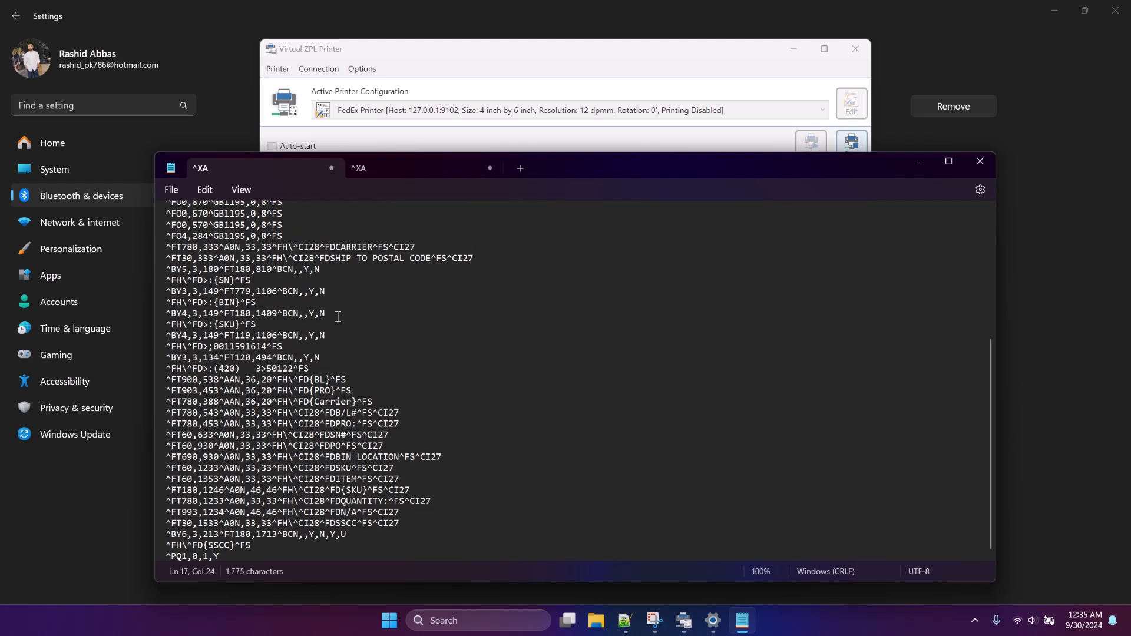
{"action": "left_click", "coordinate": [372, 252]}
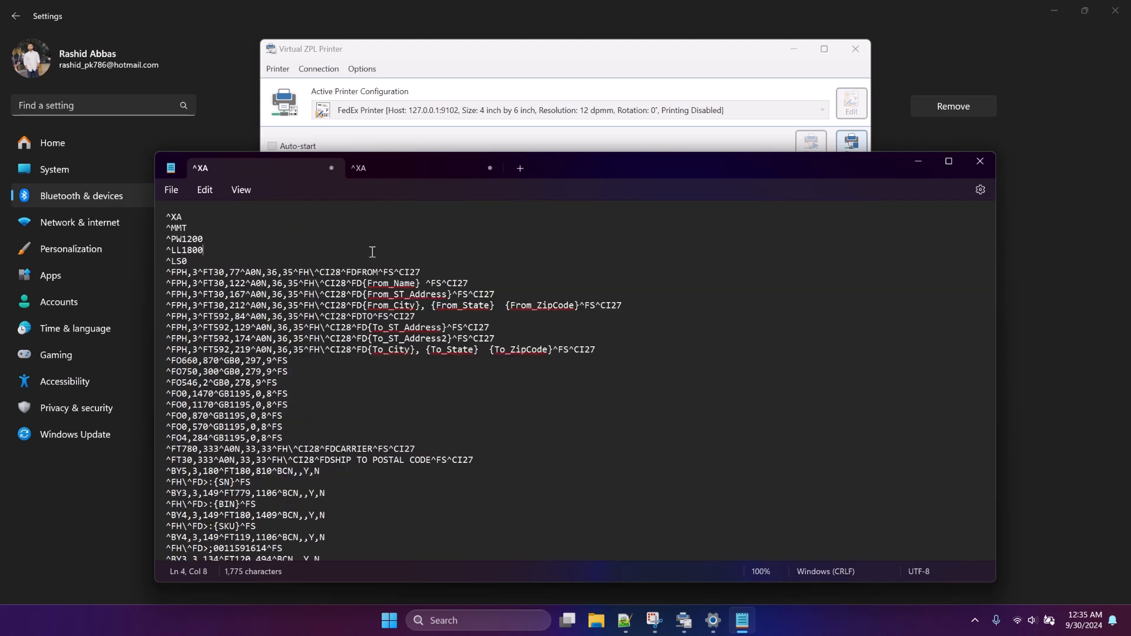
{"action": "key", "text": "ctrl+p"}
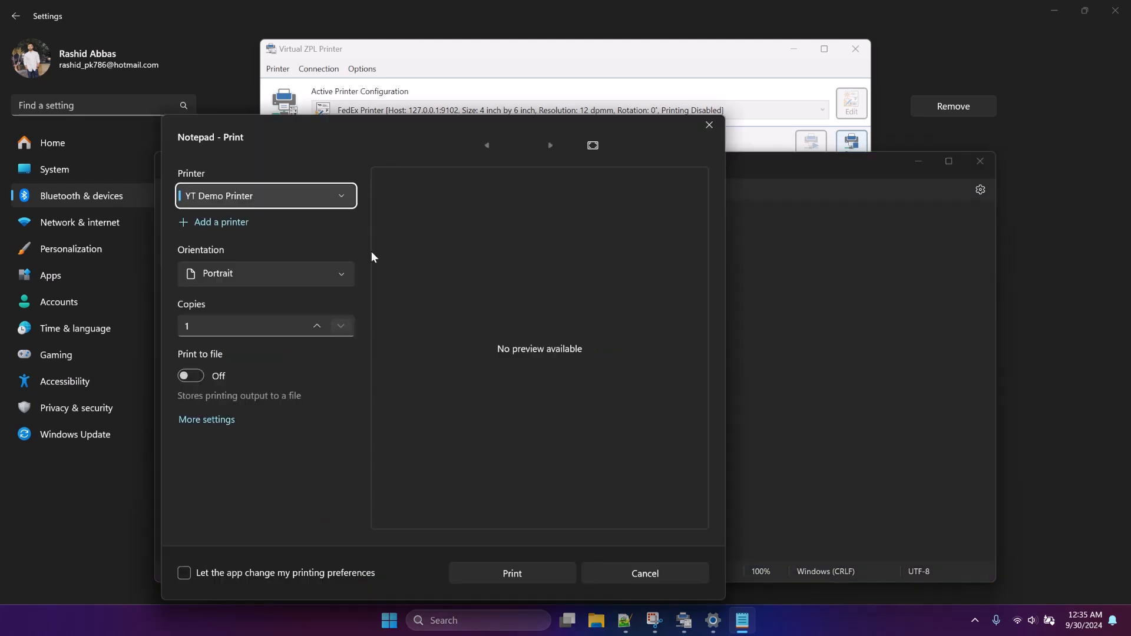
{"action": "left_click", "coordinate": [511, 574]}
{"action": "left_click", "coordinate": [686, 624]}
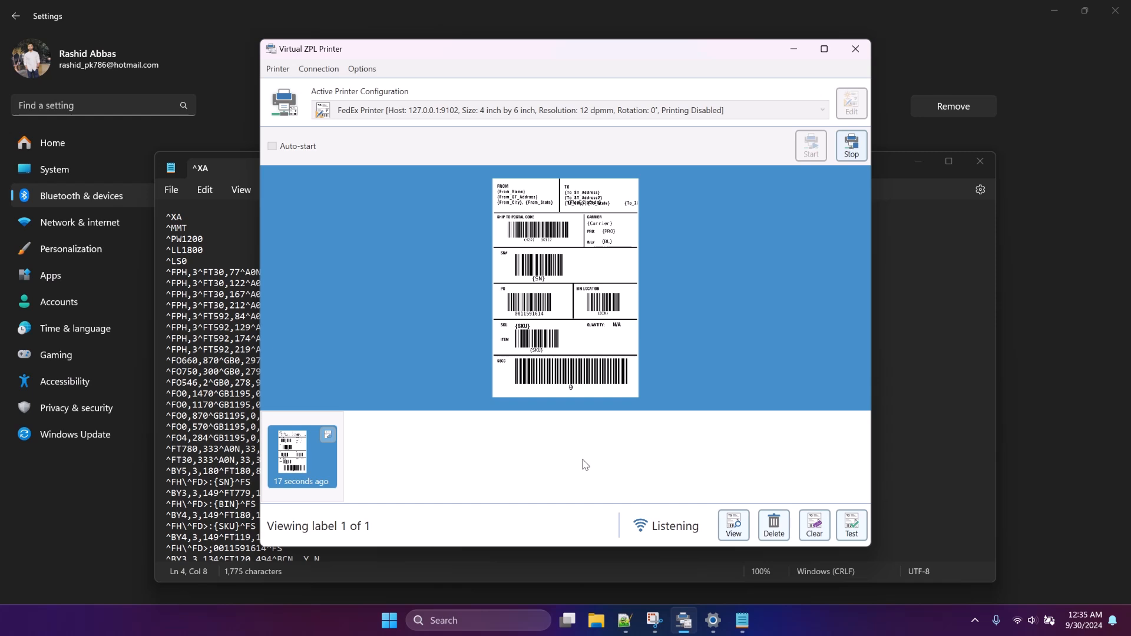
- Switch to Windows Settings, view the YT Demo Printer's hardware properties and close them
{"action": "left_click", "coordinate": [712, 621]}
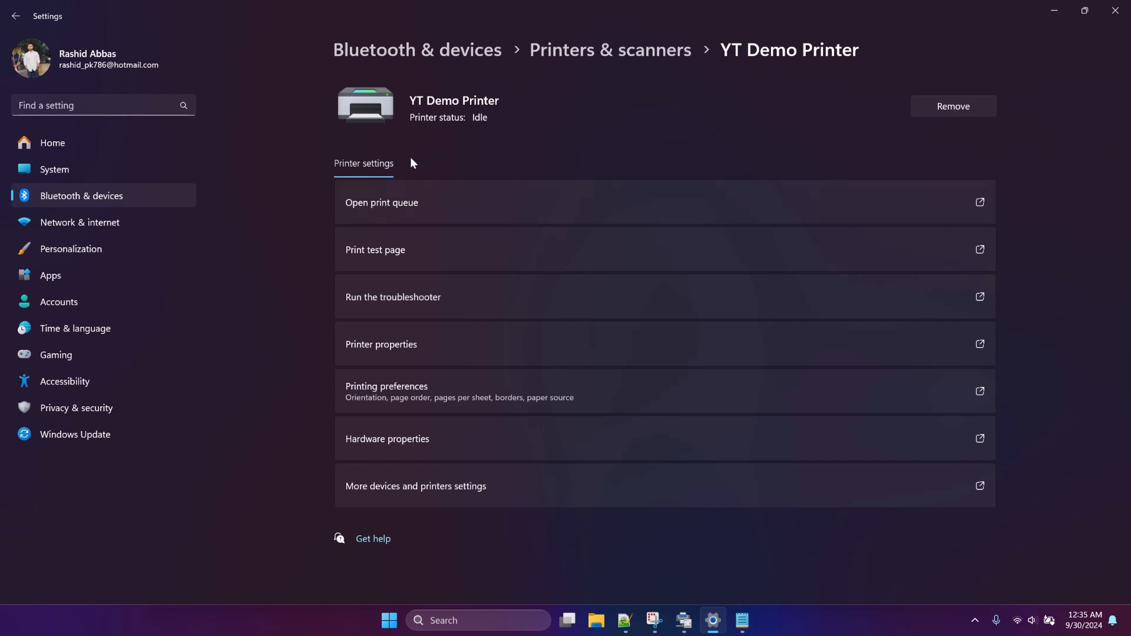
{"action": "left_click", "coordinate": [424, 440]}
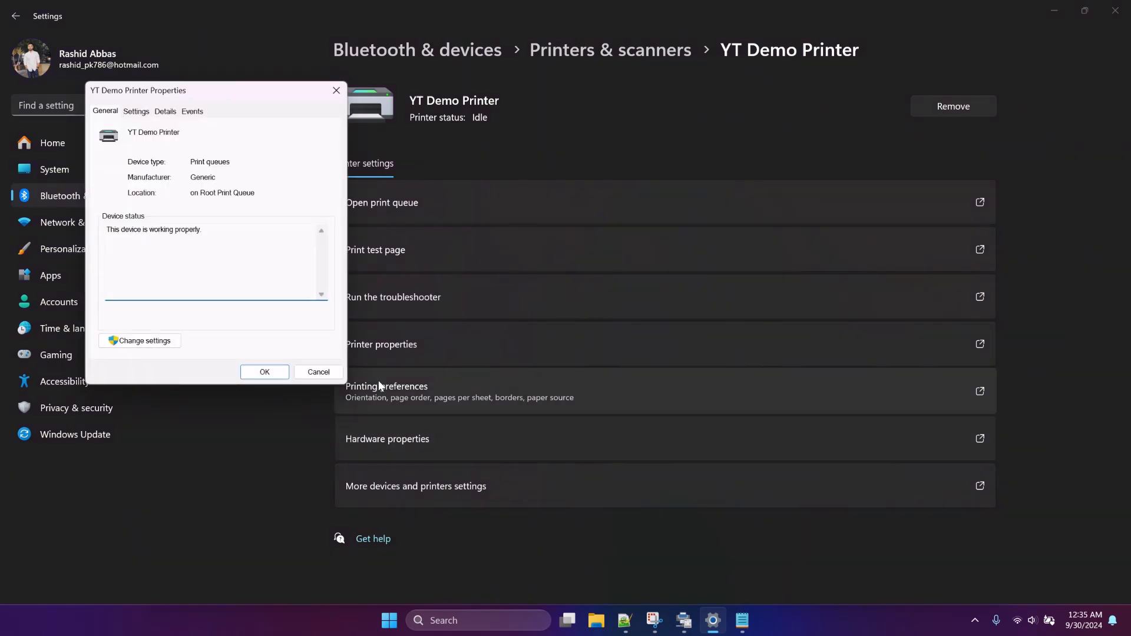
{"action": "left_click", "coordinate": [337, 90]}
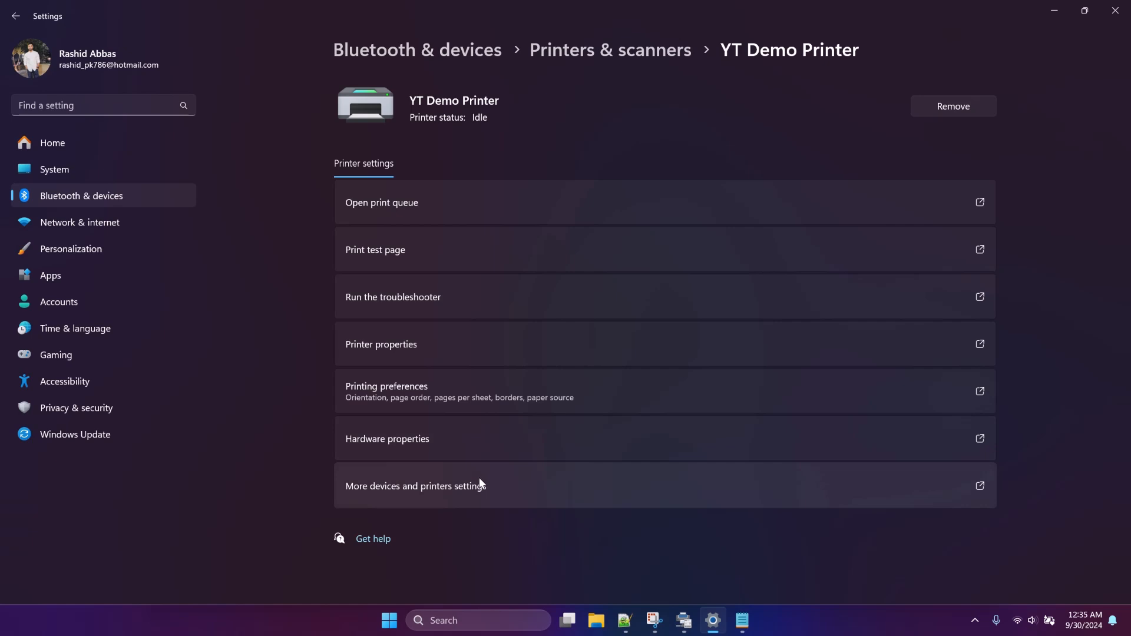
- Look for the YT Demo Printer's default-printer option in Devices and Printers, close that window and return to Virtual ZPL Printer
{"action": "left_click", "coordinate": [479, 479]}
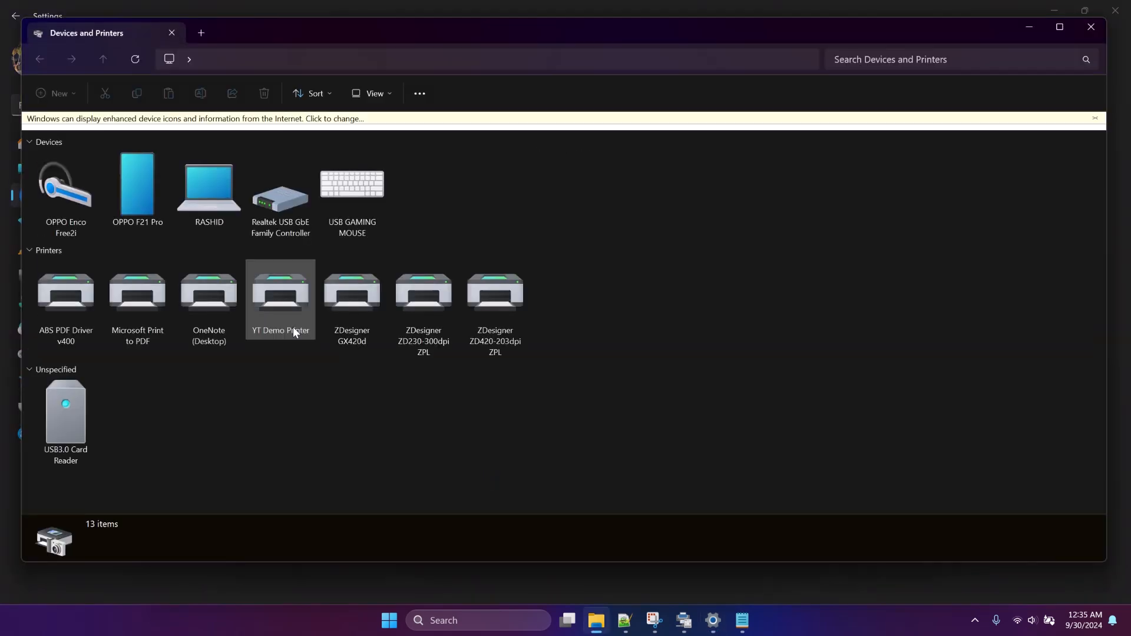
{"action": "right_click", "coordinate": [281, 294]}
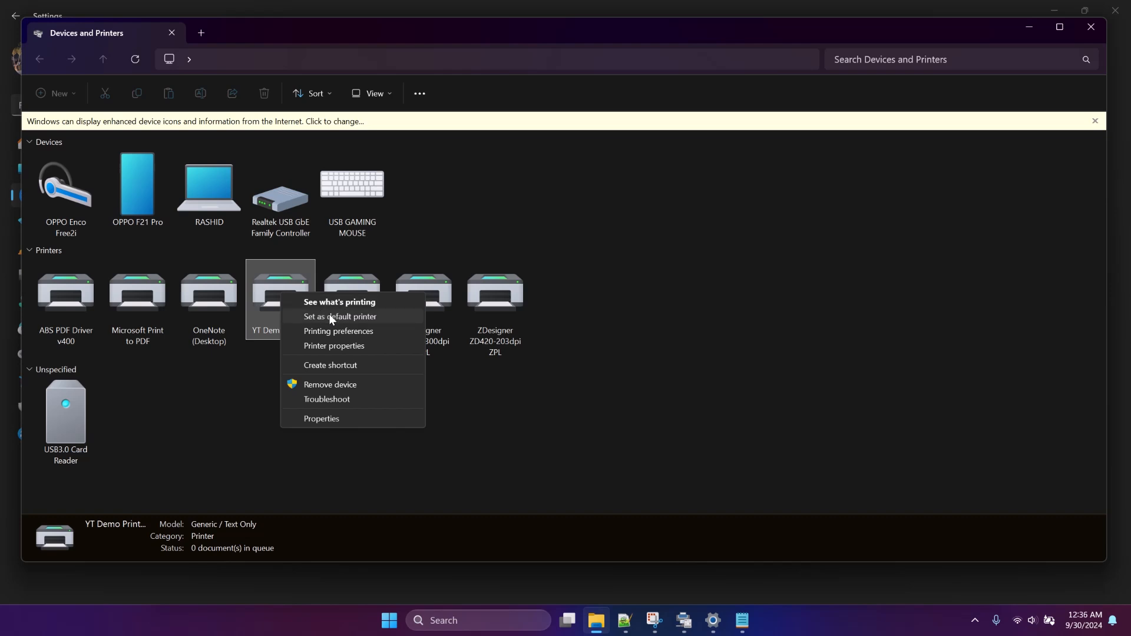
{"action": "left_click", "coordinate": [753, 370]}
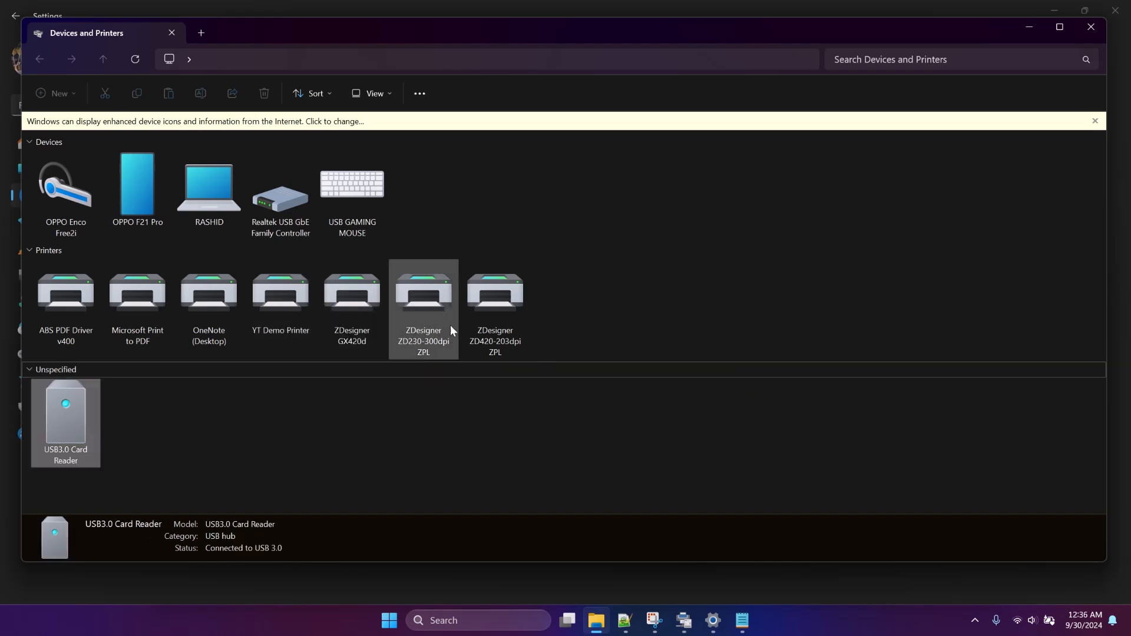
{"action": "left_click", "coordinate": [1090, 29]}
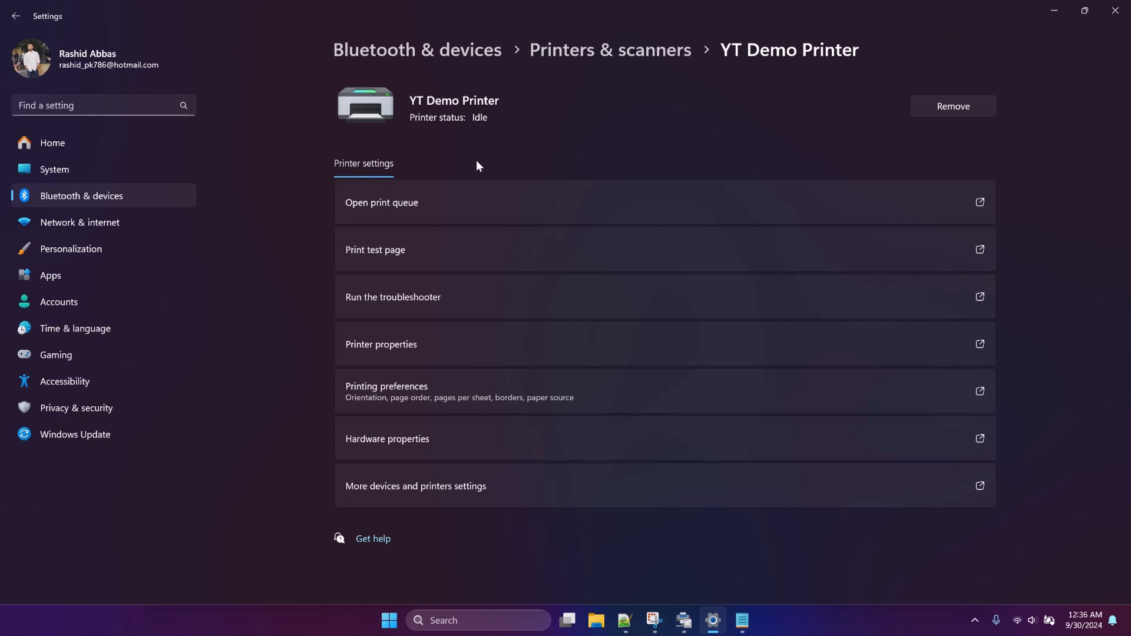
{"action": "left_click", "coordinate": [684, 618]}
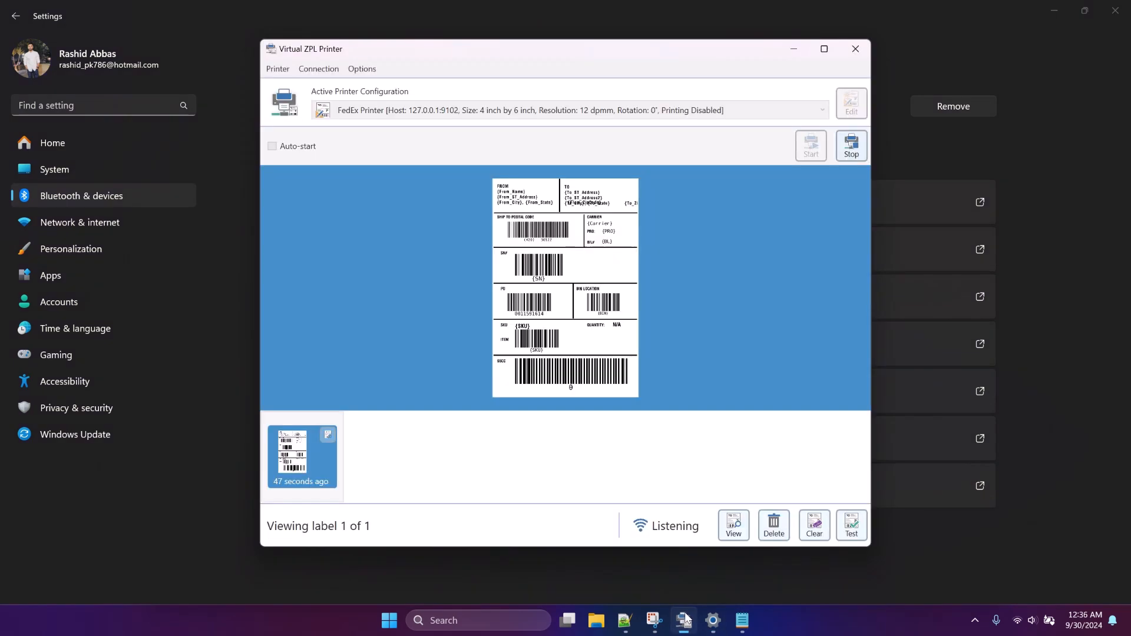